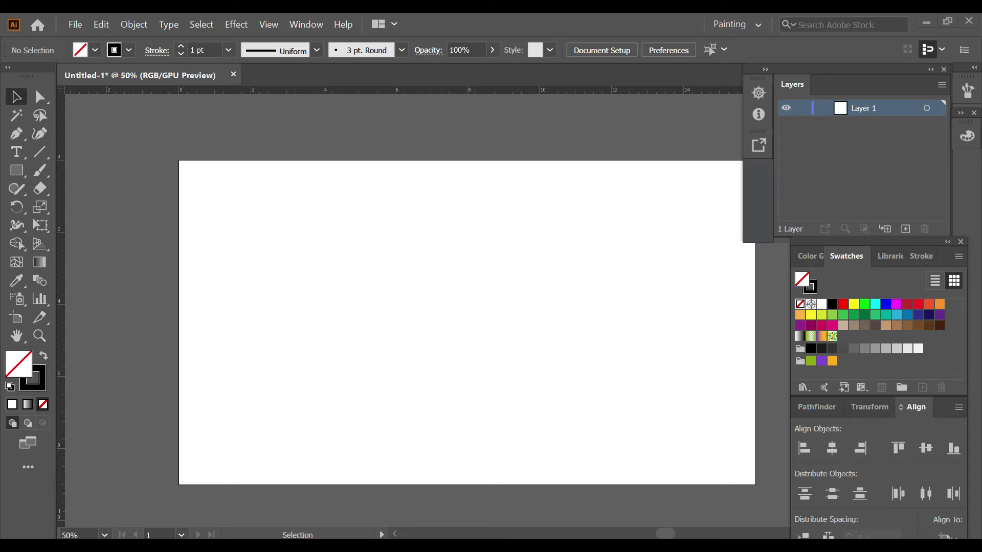
# Draw an 18 x 9 rectangle filled orange-yellow with no outline.
pyautogui.press('m')
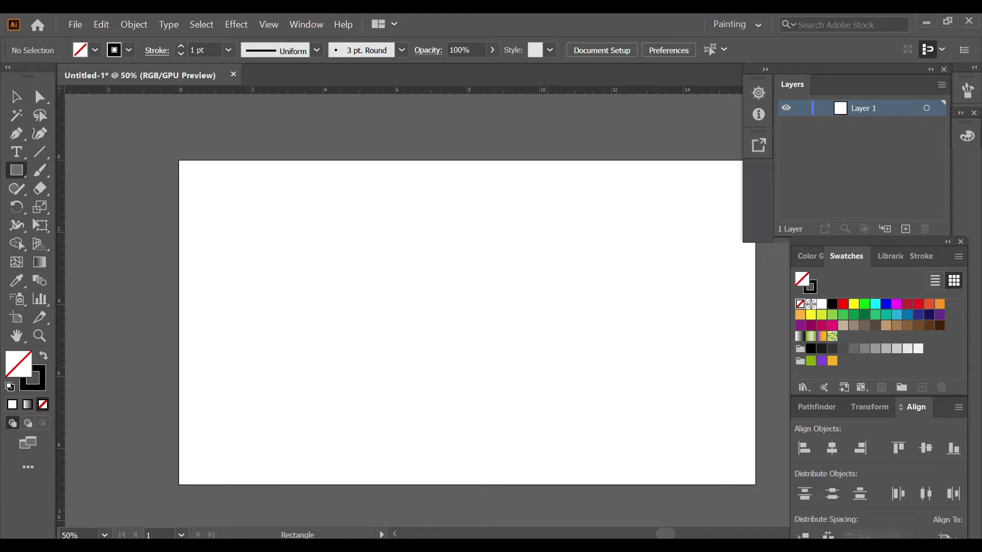
pyautogui.click(547, 352)
pyautogui.write('18')
pyautogui.press('Tab')
pyautogui.write('9')
pyautogui.press('Return')
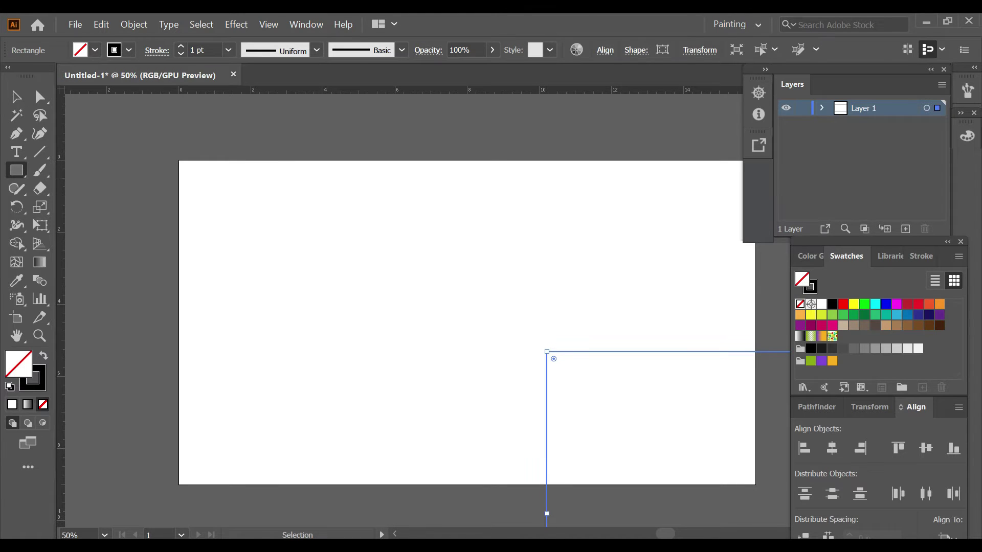
pyautogui.click(832, 362)
pyautogui.press('x')
pyautogui.click(43, 405)
pyautogui.press('x')
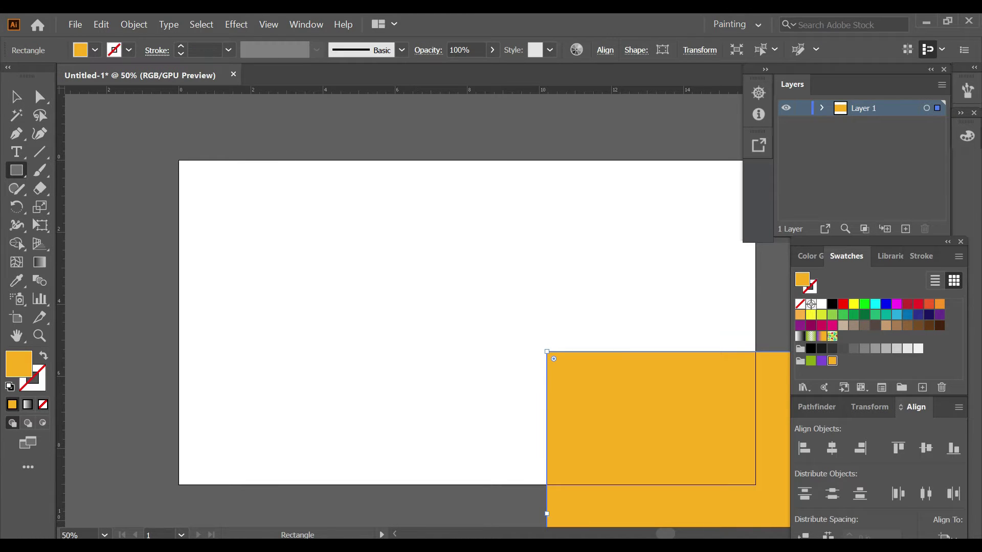
# Centre the rectangle on the artboard, lock Layer 1 and add a new layer.
pyautogui.click(832, 449)
pyautogui.click(925, 448)
pyautogui.click(802, 108)
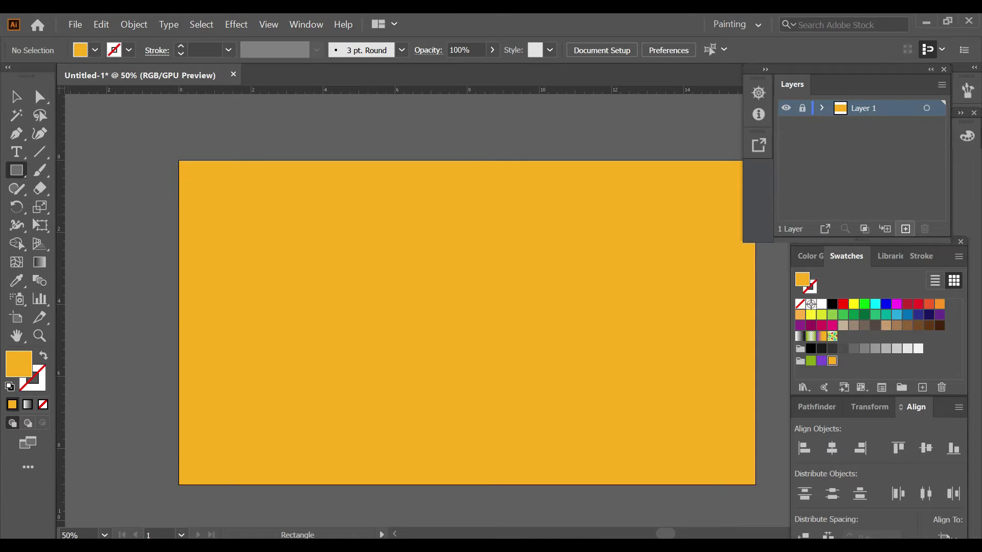
pyautogui.click(905, 229)
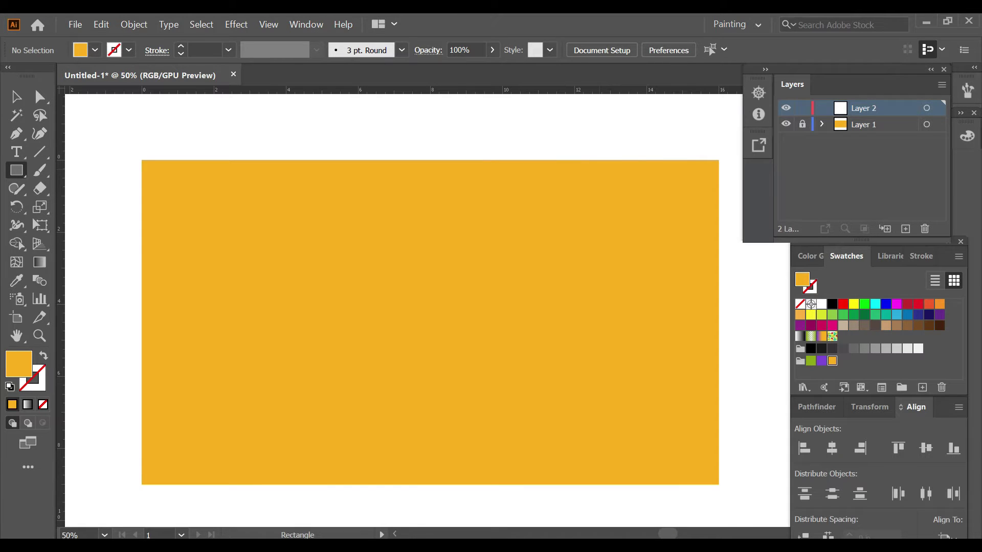
# Draw an unfilled vertical black line down the left of the artboard and zoom in.
pyautogui.press('d')
pyautogui.click(43, 405)
pyautogui.press('p')
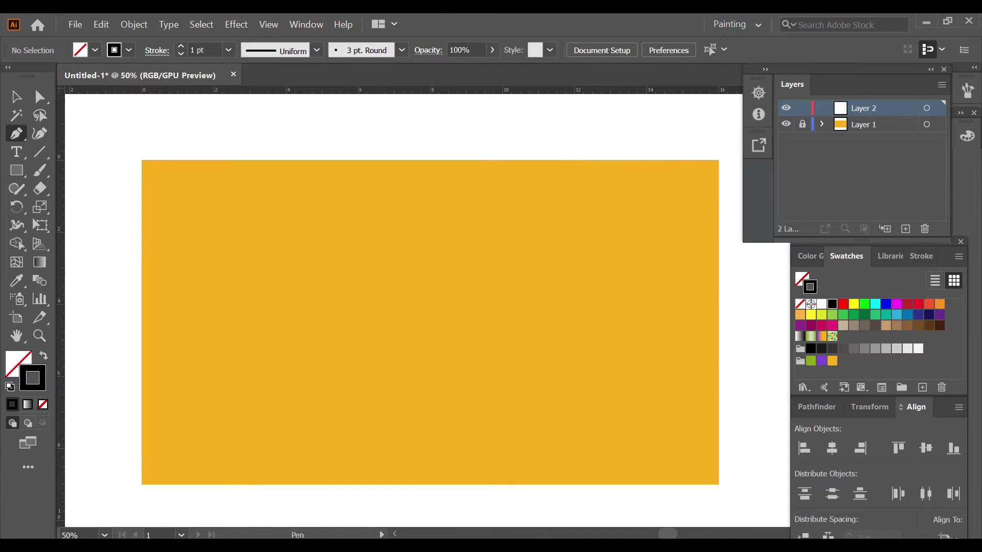
pyautogui.click(341, 190)
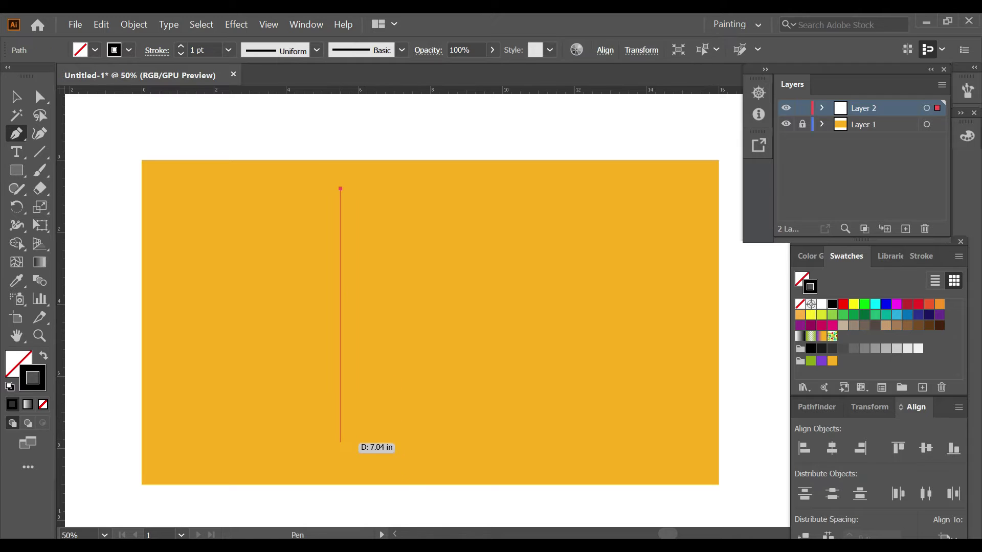
pyautogui.click(341, 469)
pyautogui.press('Escape')
pyautogui.hotkey('ctrl', 'shift', 'a')
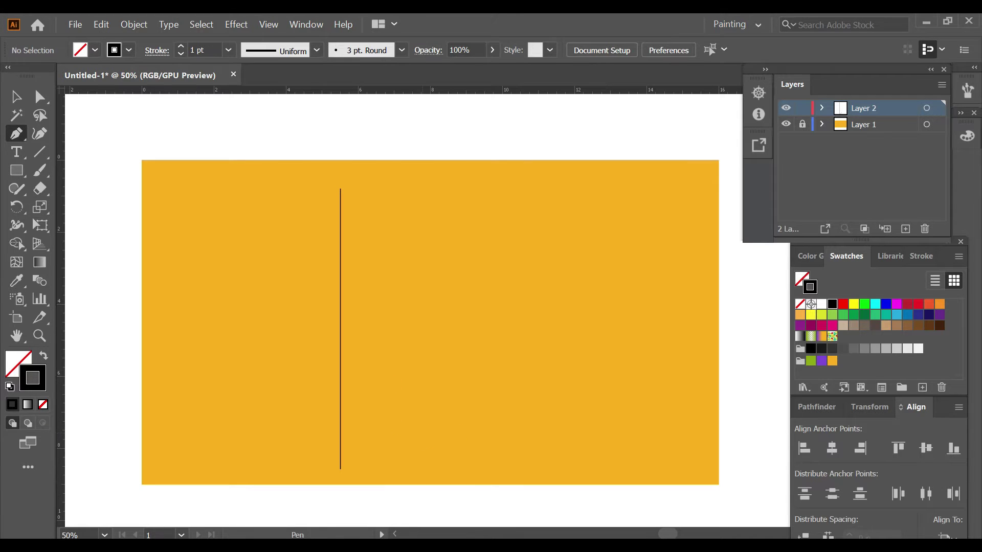
pyautogui.press('v')
pyautogui.scroll(1, 348, 360)
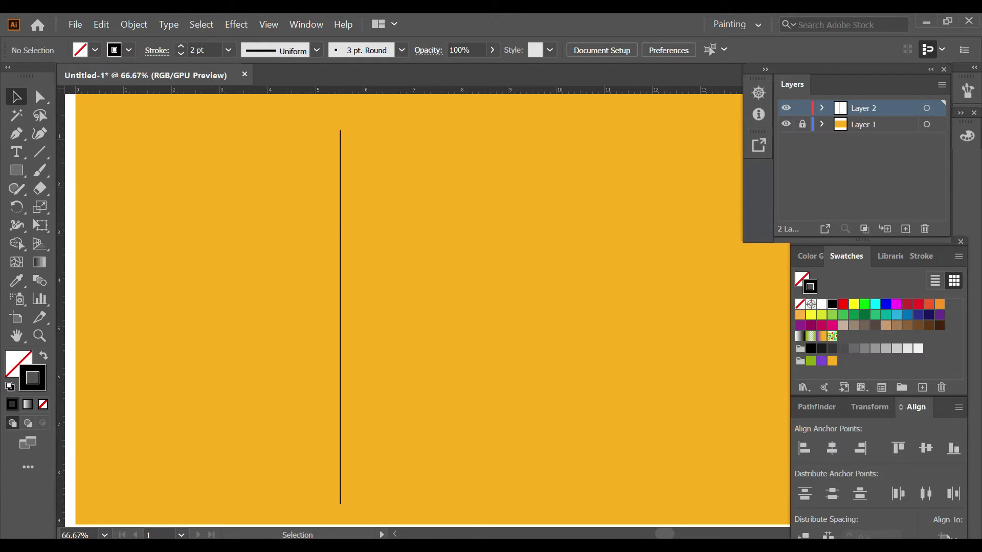
# Copy the line just to its right and group the two lines into a pair.
pyautogui.click(341, 221)
pyautogui.moveTo(341, 317); pyautogui.dragTo(355, 317)
pyautogui.hotkey('ctrl', 'shift', 'a')
pyautogui.hotkey('ctrl', 'a')
pyautogui.hotkey('ctrl', 'g')
# Repeat the pair to get eight evenly spaced lines, plus one extra pair to the right.
pyautogui.click(364, 290)
pyautogui.moveTo(355, 317); pyautogui.dragTo(370, 317)
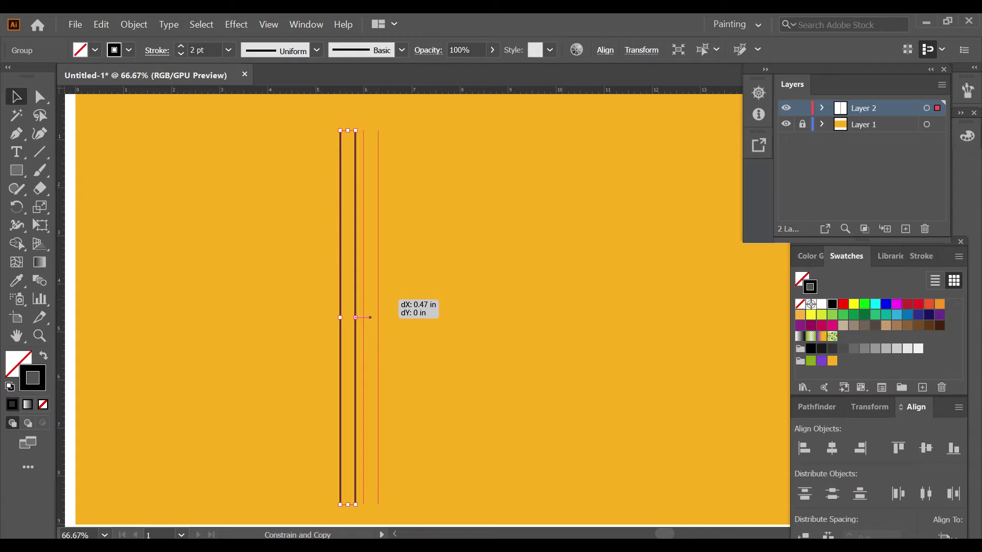
pyautogui.moveTo(369, 318); pyautogui.dragTo(371, 317)
pyautogui.hotkey('ctrl', 'shift', 'a')
pyautogui.hotkey('ctrl', 'z')
pyautogui.hotkey('ctrl', 'd')
pyautogui.hotkey('ctrl', 'd')
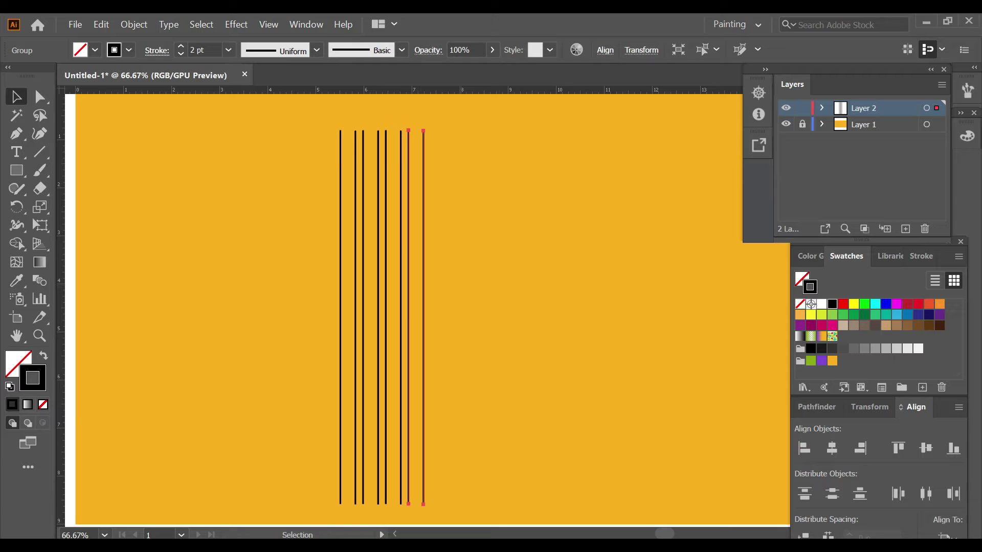
pyautogui.hotkey('ctrl', 'shift', 'a')
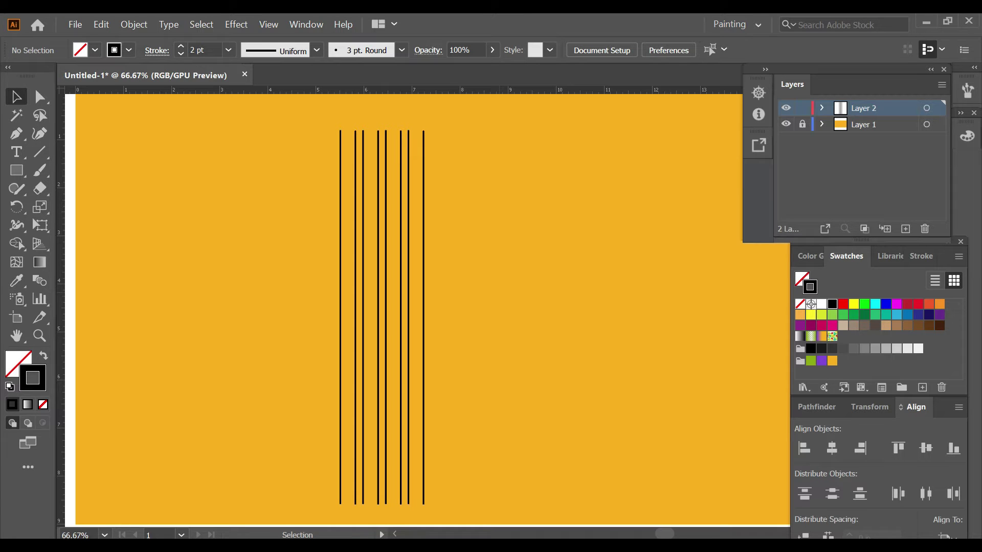
pyautogui.moveTo(424, 287)
pyautogui.mouseDown()
pyautogui.moveTo(477, 287)
pyautogui.moveTo(311, 328)
pyautogui.mouseUp()
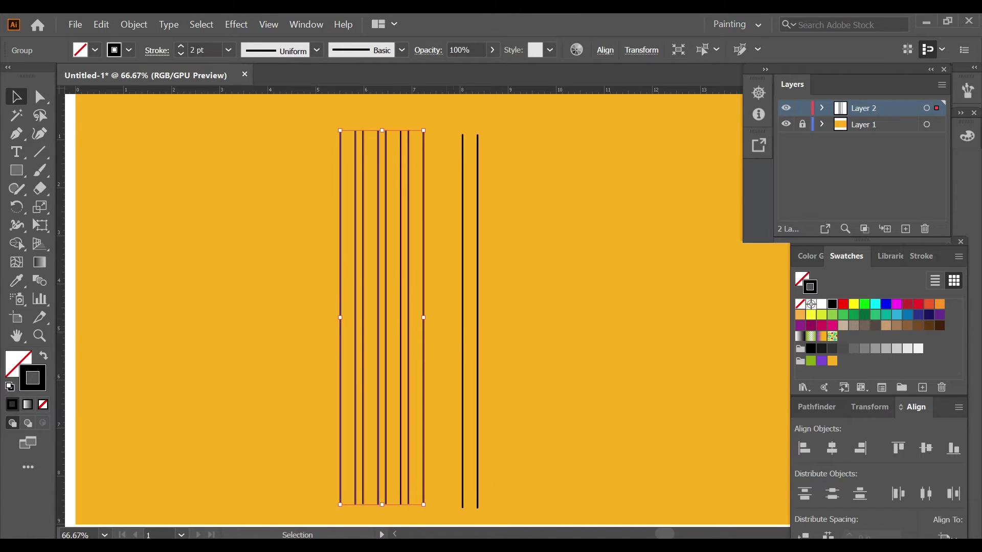
# Rotate the extra pair 90° to horizontal and centre it on the vertical lines.
pyautogui.click(477, 323)
pyautogui.press('shift')
pyautogui.moveTo(483, 128); pyautogui.dragTo(602, 298)
pyautogui.click(424, 217)
pyautogui.keyDown('shift'); pyautogui.click(452, 313); pyautogui.keyUp('shift')
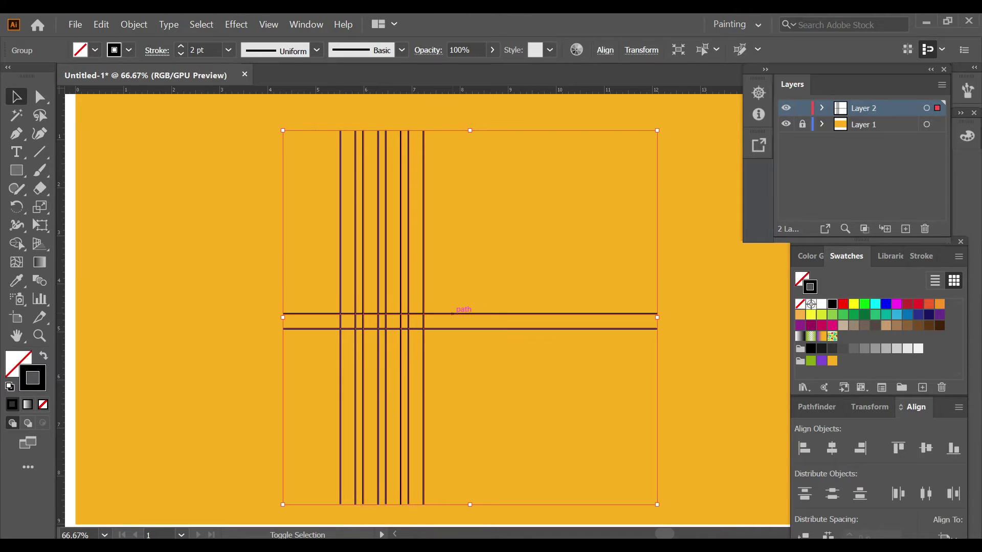
pyautogui.click(425, 231)
pyautogui.click(832, 448)
pyautogui.click(925, 448)
# Move the horizontal pair near the top and copy it twice near the bottom.
pyautogui.click(665, 369)
pyautogui.moveTo(500, 318); pyautogui.dragTo(488, 179)
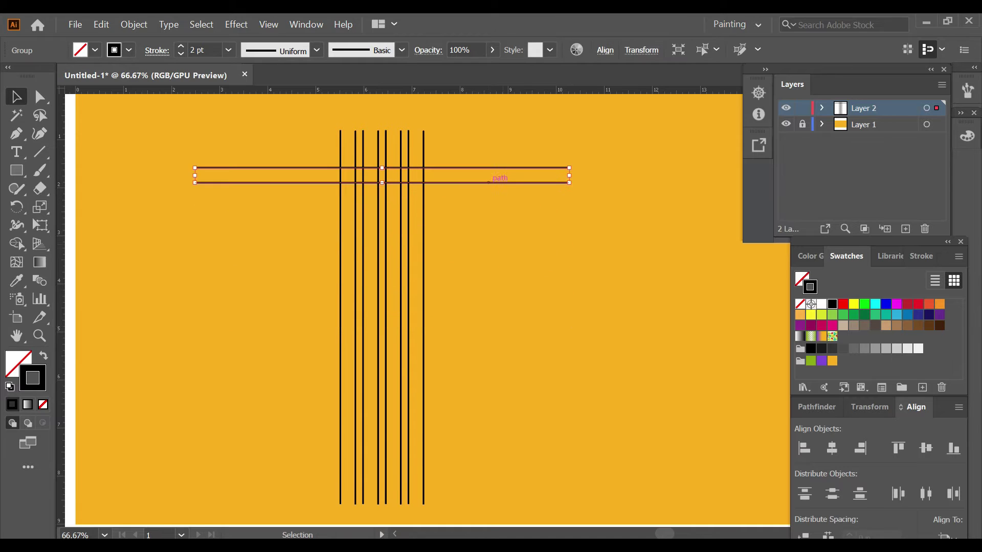
pyautogui.hotkey('ctrl', 'shift', 'a')
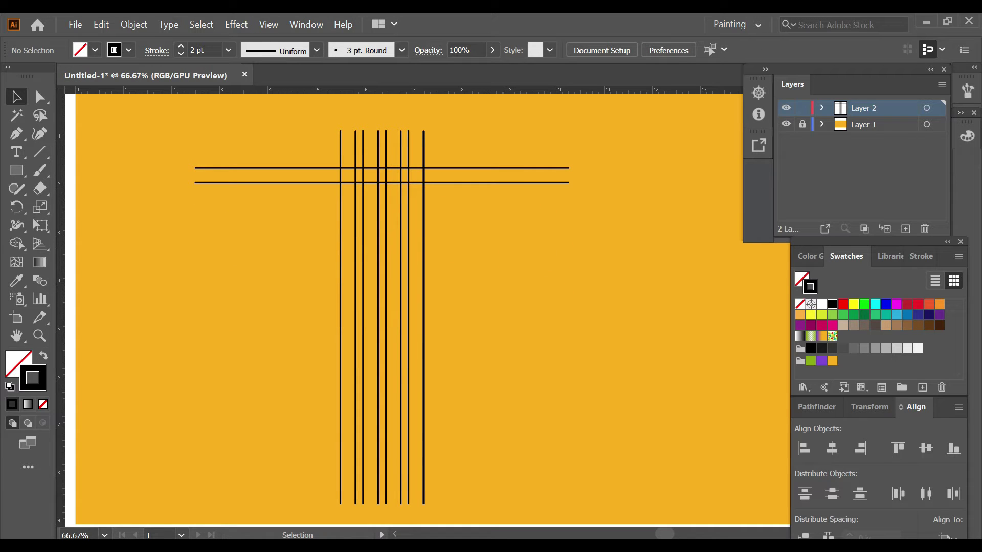
pyautogui.click(459, 182)
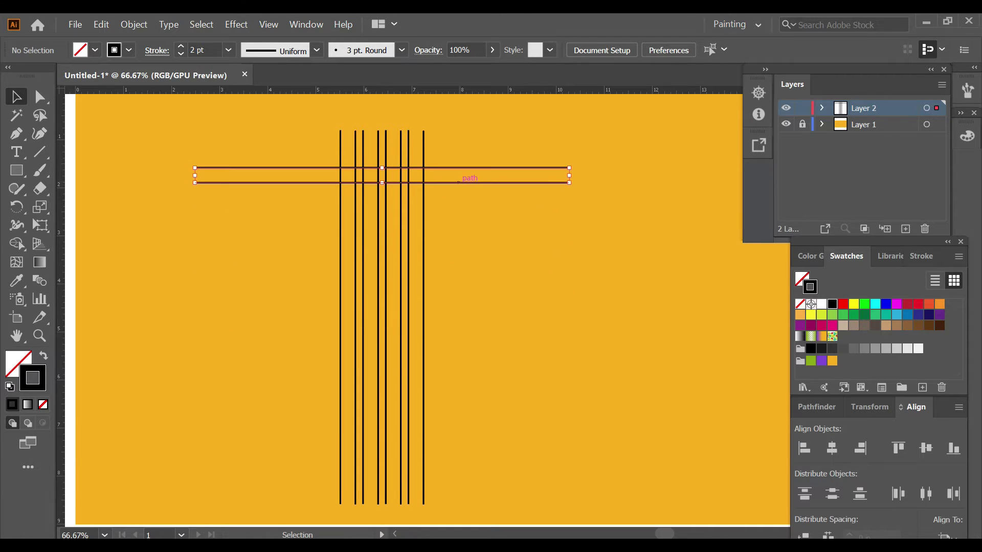
pyautogui.moveTo(459, 182); pyautogui.dragTo(459, 360)
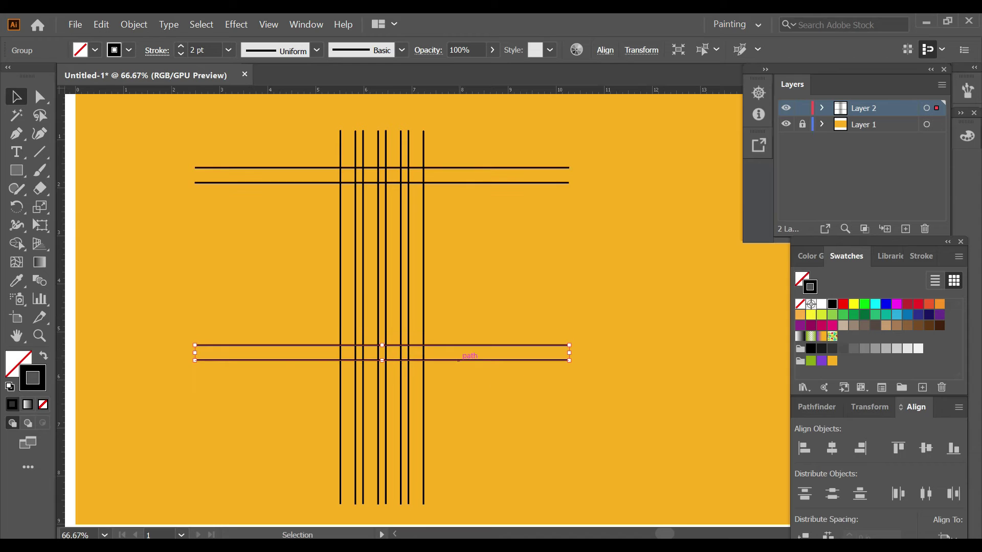
pyautogui.moveTo(382, 360); pyautogui.dragTo(382, 376)
pyautogui.click(480, 378)
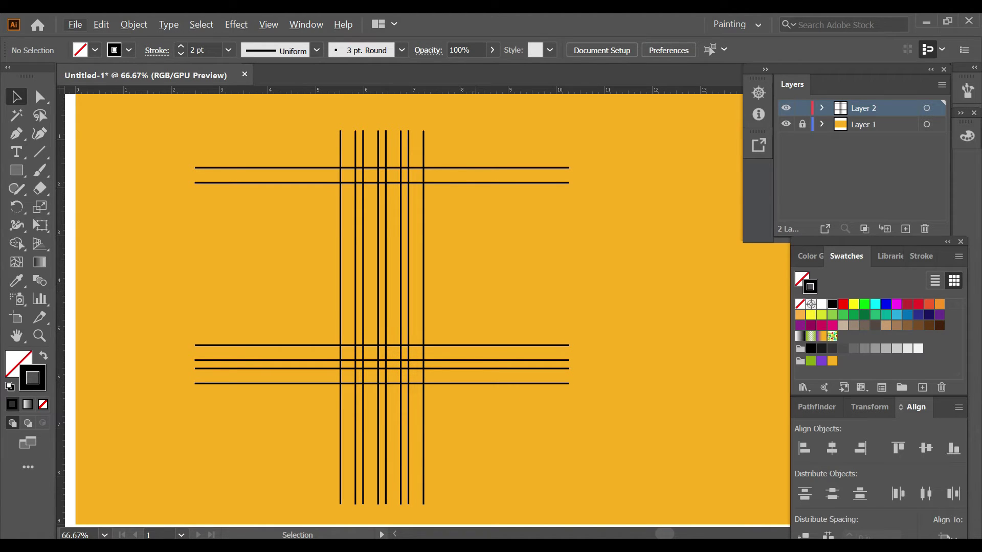
# Draw one more horizontal line across the grid just below the top pair.
pyautogui.press('p')
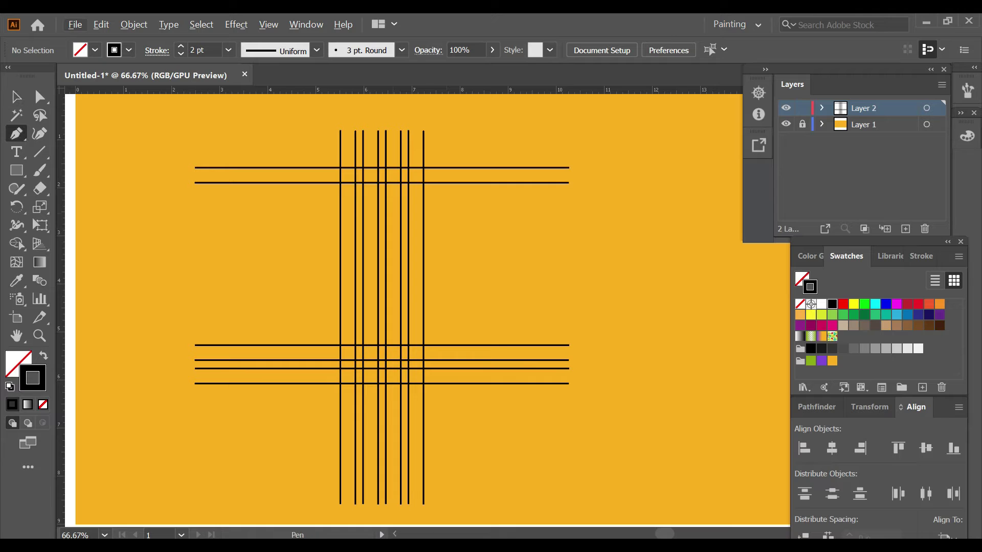
pyautogui.click(195, 202)
pyautogui.click(569, 202)
pyautogui.keyDown('ctrl'); pyautogui.click(479, 204); pyautogui.keyUp('ctrl')
pyautogui.press('v')
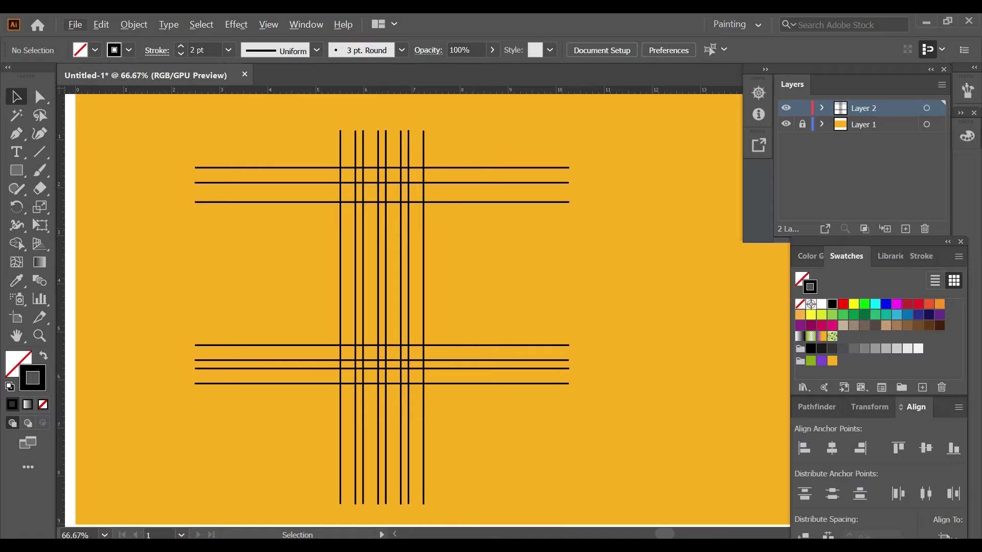
# Merge grid cells into a black squared paperclip shape with Shape Builder.
pyautogui.hotkey('ctrl', 'a')
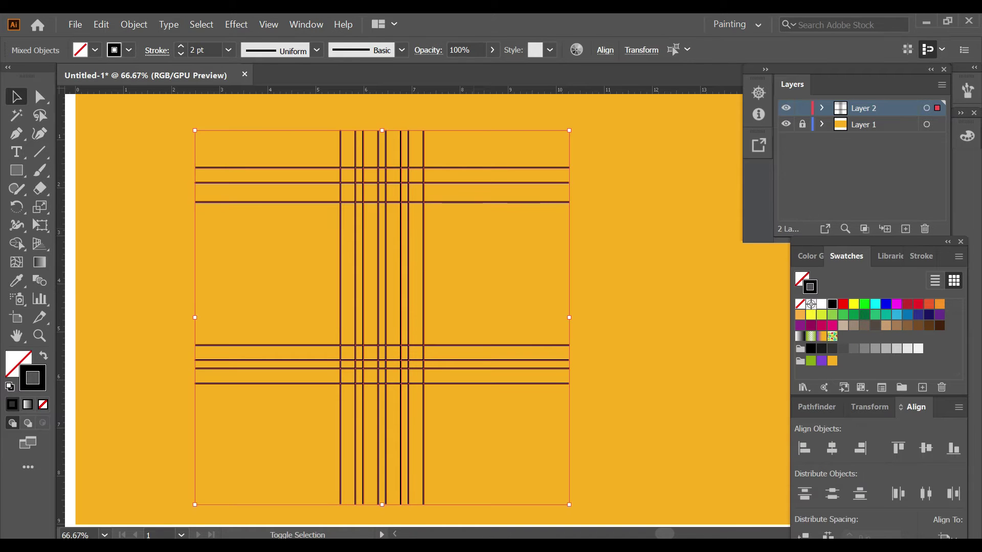
pyautogui.hotkey('shift', 'm')
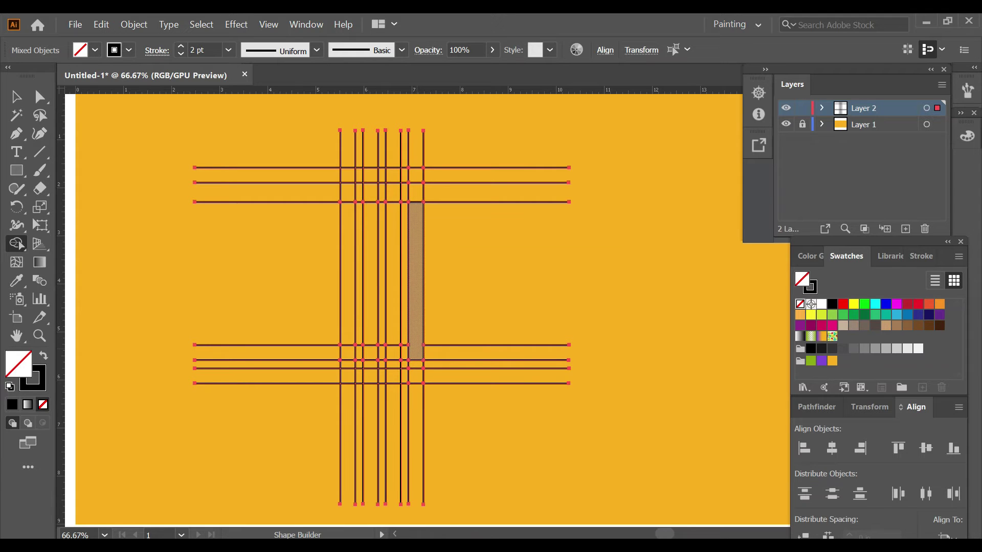
pyautogui.hotkey('shift', 'x')
pyautogui.moveTo(415, 282)
pyautogui.mouseDown()
pyautogui.moveTo(416, 376)
pyautogui.moveTo(342, 376)
pyautogui.moveTo(348, 210)
pyautogui.mouseUp()
pyautogui.click(347, 175)
pyautogui.moveTo(348, 175); pyautogui.dragTo(383, 175)
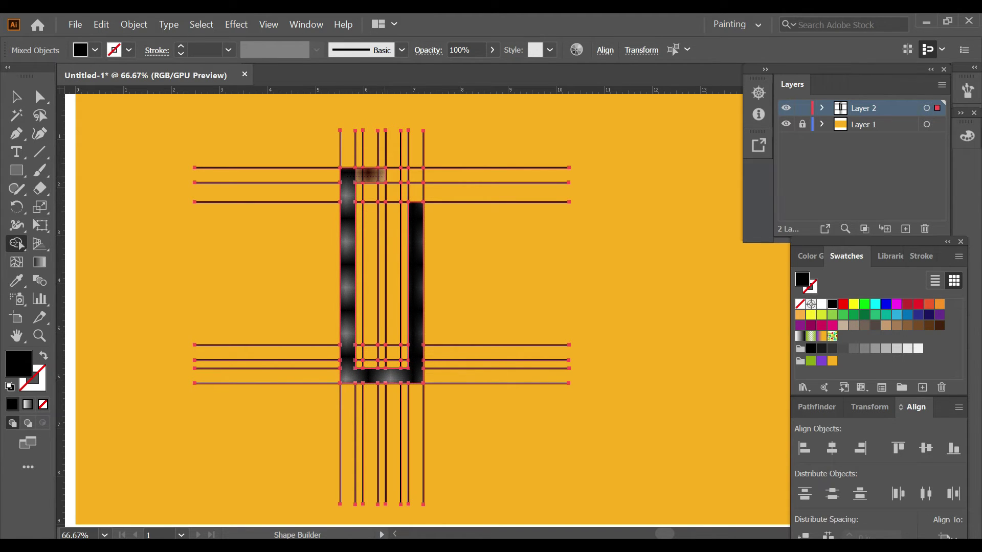
pyautogui.moveTo(382, 175)
pyautogui.mouseDown()
pyautogui.moveTo(394, 353)
pyautogui.moveTo(370, 353)
pyautogui.mouseUp()
pyautogui.click(374, 308)
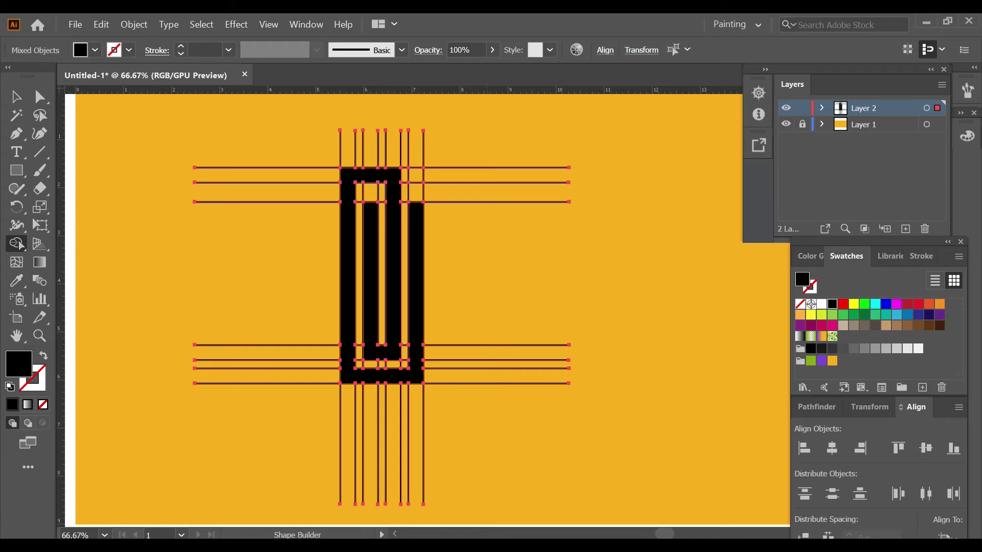
pyautogui.press('v')
pyautogui.hotkey('ctrl', 'shift', 'a')
# Move the paperclip off the grid and delete the leftover grid lines.
pyautogui.click(348, 276)
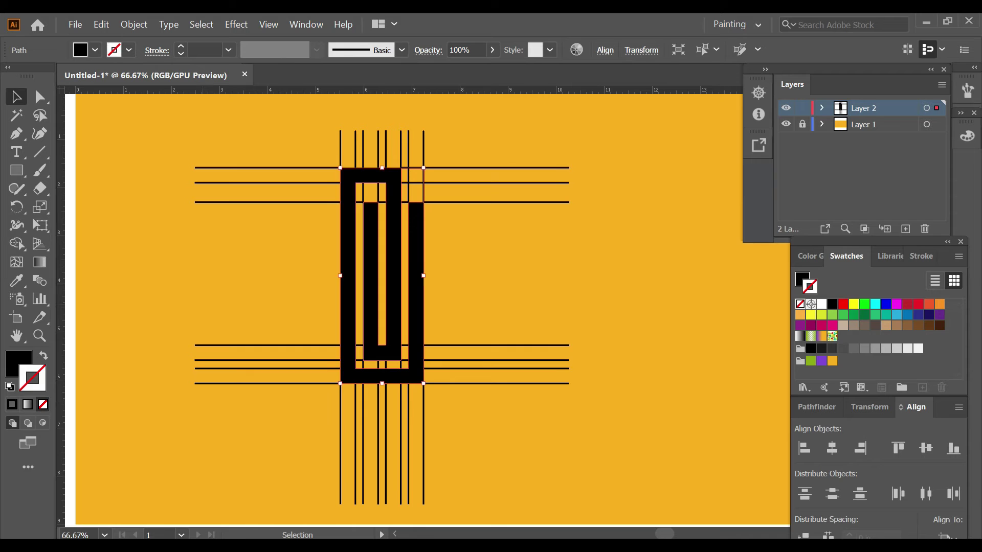
pyautogui.moveTo(382, 275); pyautogui.dragTo(635, 276)
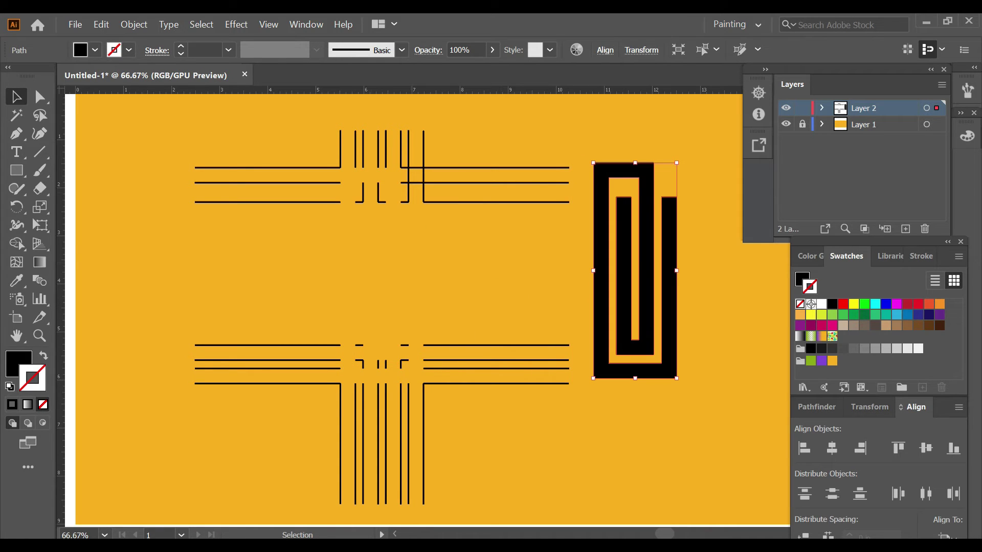
pyautogui.press('Delete')
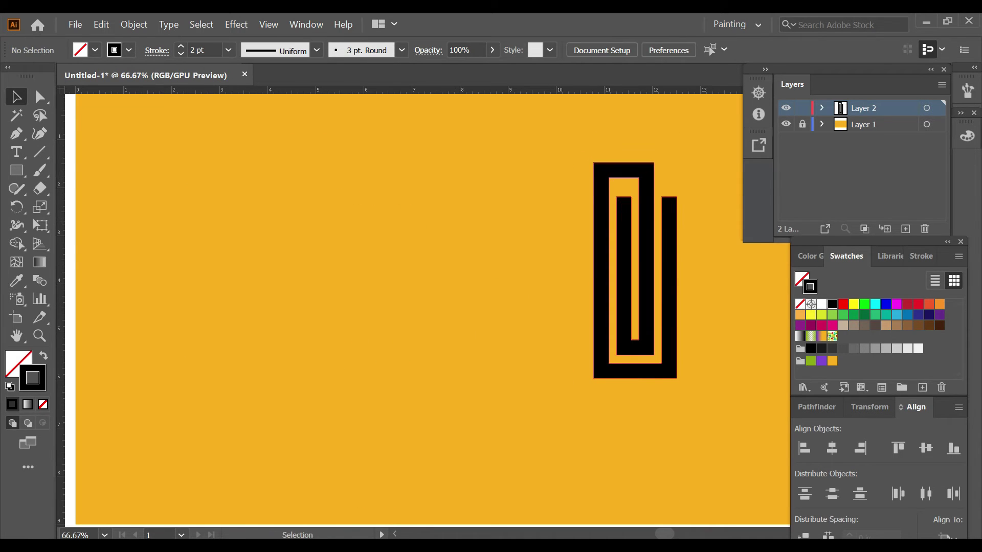
# Centre the paperclip on the artboard and select its path for point editing.
pyautogui.click(636, 270)
pyautogui.click(832, 448)
pyautogui.click(926, 449)
pyautogui.hotkey('ctrl', 'shift', 'a')
pyautogui.hotkey('ctrl', 'a')
pyautogui.hotkey('ctrl', 'shift', 'a')
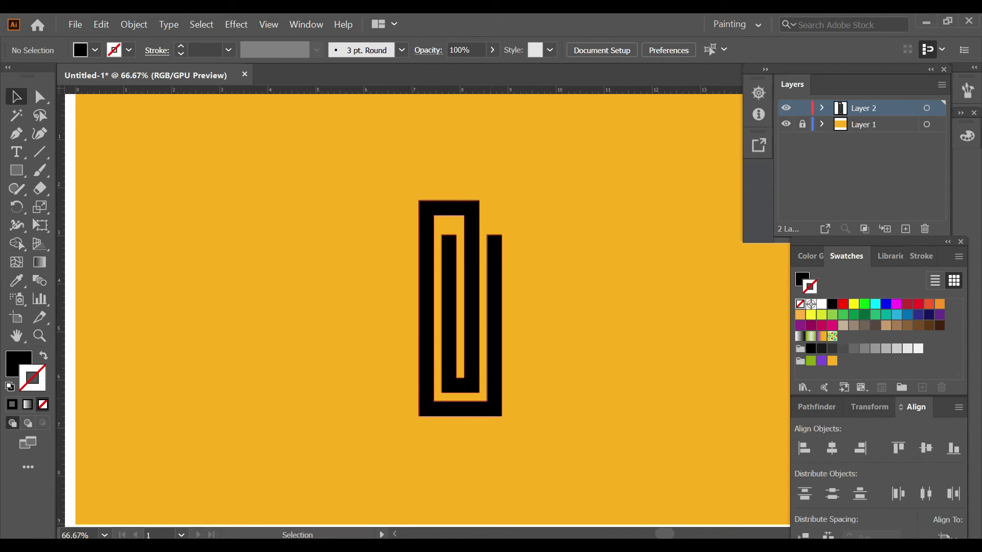
pyautogui.press('a')
pyautogui.hotkey('ctrl', 'a')
pyautogui.hotkey('ctrl', '+')
pyautogui.hotkey('ctrl', '+')
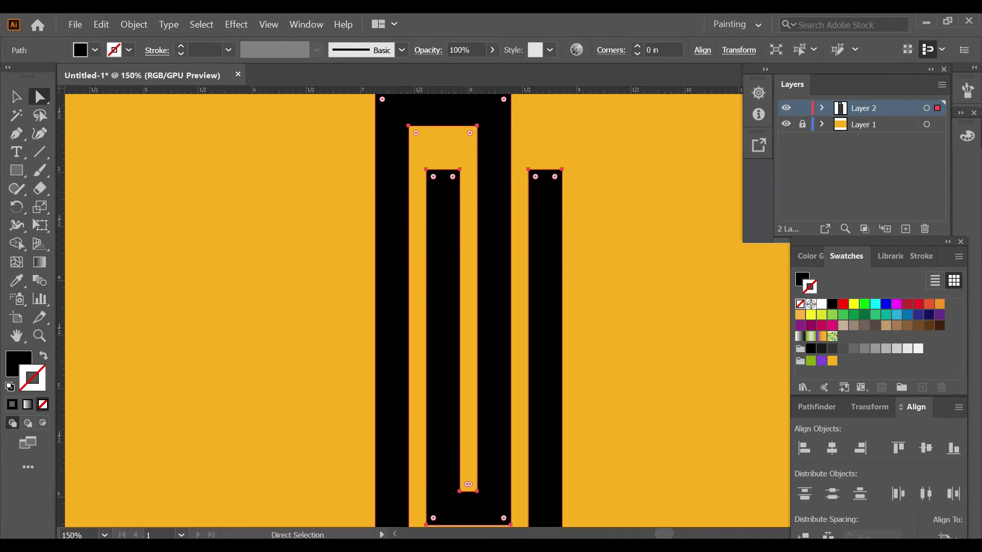
# Round the paperclip's top inner and outer corners into arches with live corners.
pyautogui.moveTo(423, 164)
pyautogui.mouseDown()
pyautogui.moveTo(465, 193)
pyautogui.moveTo(443, 124)
pyautogui.mouseUp()
pyautogui.moveTo(461, 423)
pyautogui.mouseDown()
pyautogui.moveTo(483, 435)
pyautogui.moveTo(468, 422)
pyautogui.mouseUp()
pyautogui.moveTo(420, 450)
pyautogui.mouseDown()
pyautogui.moveTo(517, 472)
pyautogui.moveTo(484, 384)
pyautogui.mouseUp()
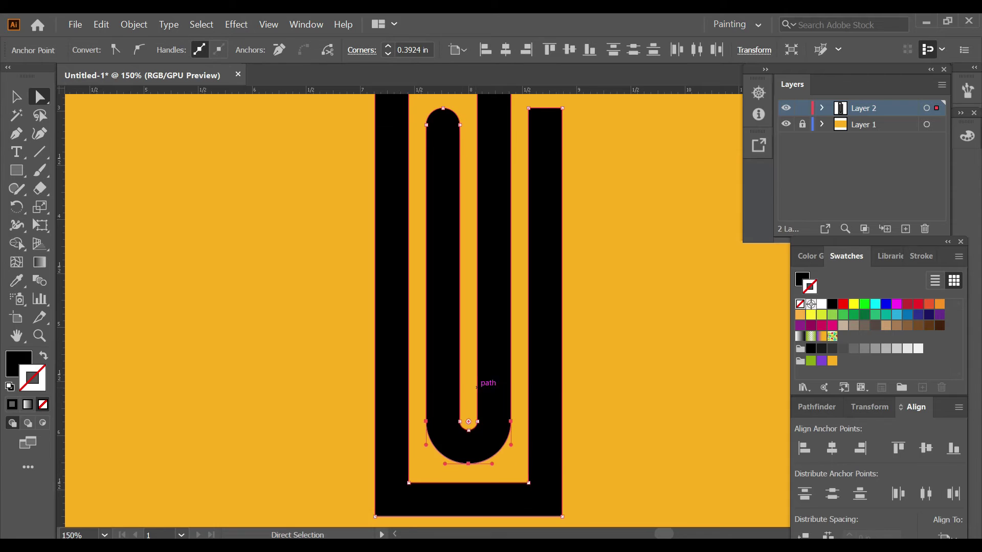
pyautogui.scroll(2, 484, 385)
pyautogui.scroll(2, 484, 384)
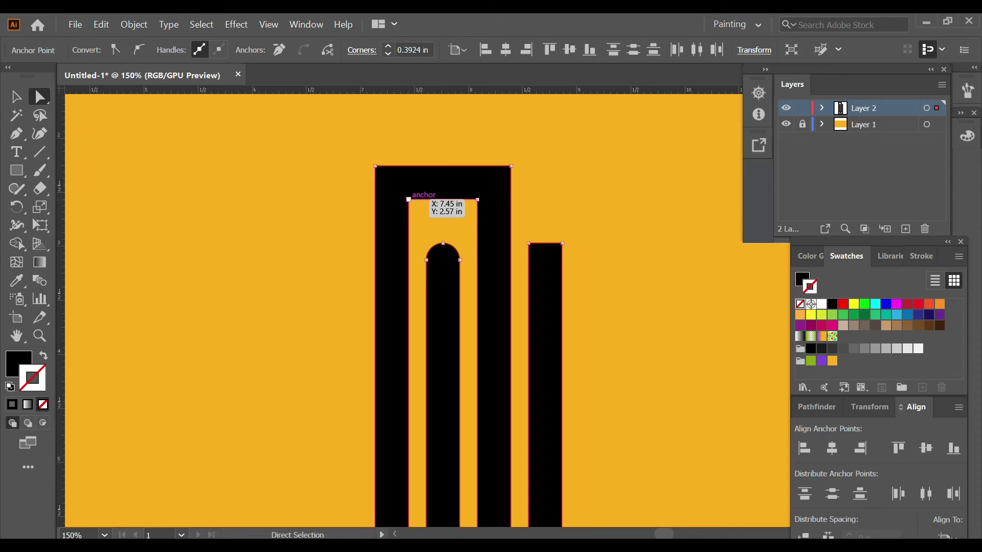
pyautogui.moveTo(464, 218); pyautogui.dragTo(406, 193)
pyautogui.keyDown('shift'); pyautogui.click(477, 200); pyautogui.keyUp('shift')
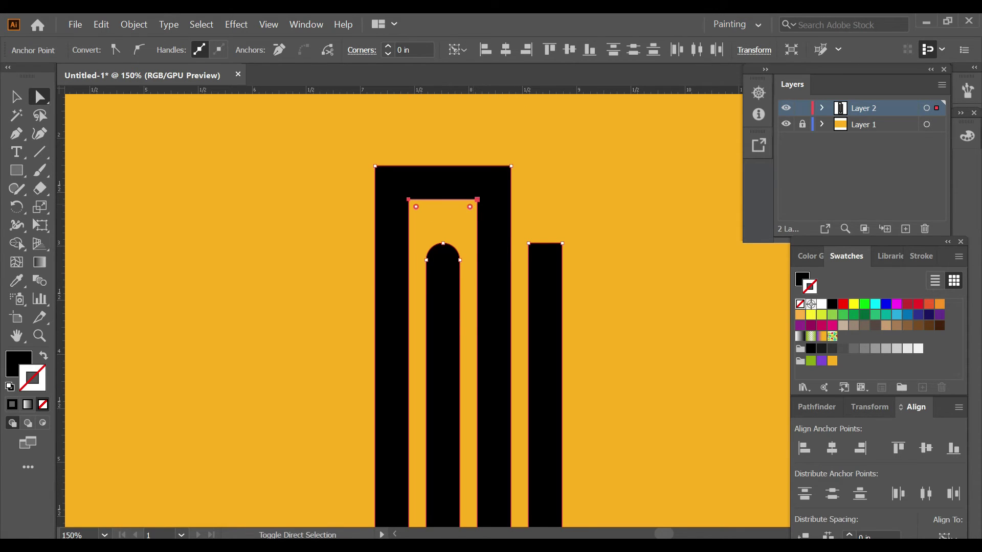
pyautogui.moveTo(470, 206); pyautogui.dragTo(443, 233)
pyautogui.moveTo(370, 161); pyautogui.dragTo(516, 182)
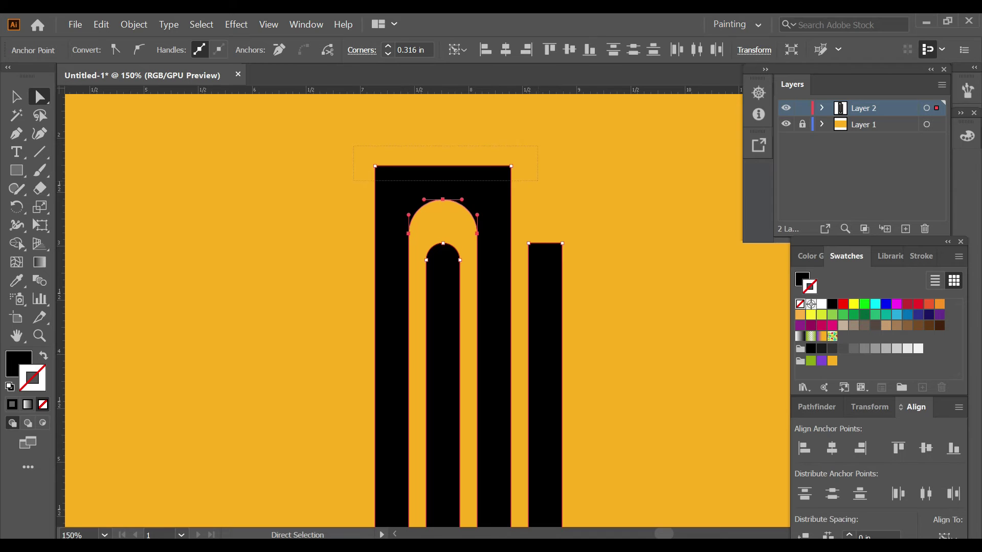
pyautogui.moveTo(383, 173); pyautogui.dragTo(445, 246)
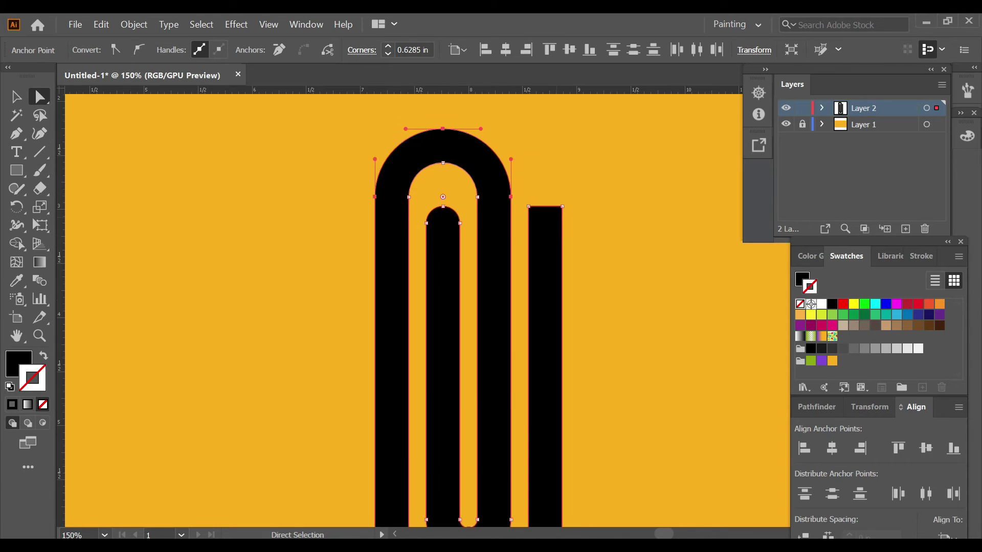
# Round the bottom inner and outer corners into smooth arcs.
pyautogui.scroll(-10, 408, 409)
pyautogui.click(408, 409)
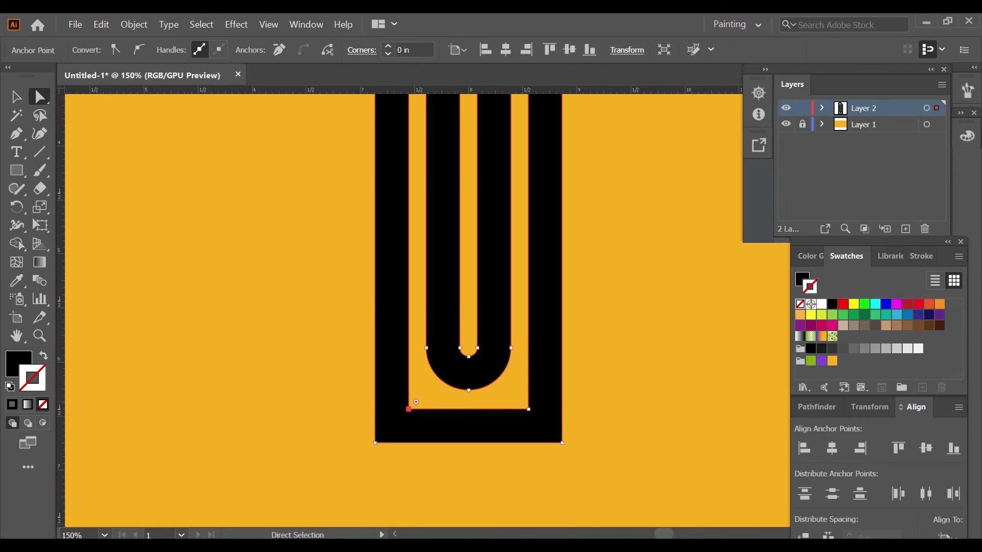
pyautogui.keyDown('shift'); pyautogui.click(528, 409); pyautogui.keyUp('shift')
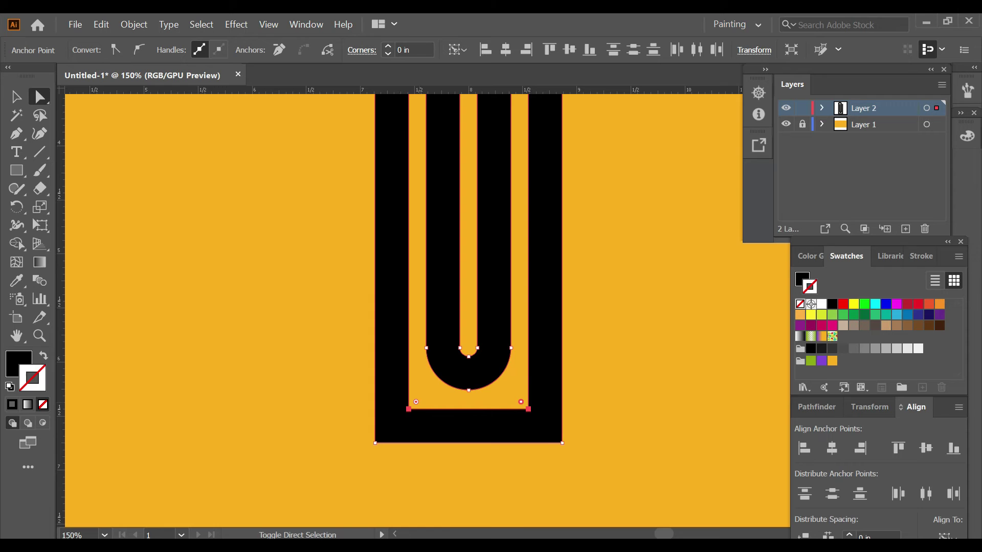
pyautogui.moveTo(521, 402); pyautogui.dragTo(525, 338)
pyautogui.moveTo(337, 421); pyautogui.dragTo(649, 466)
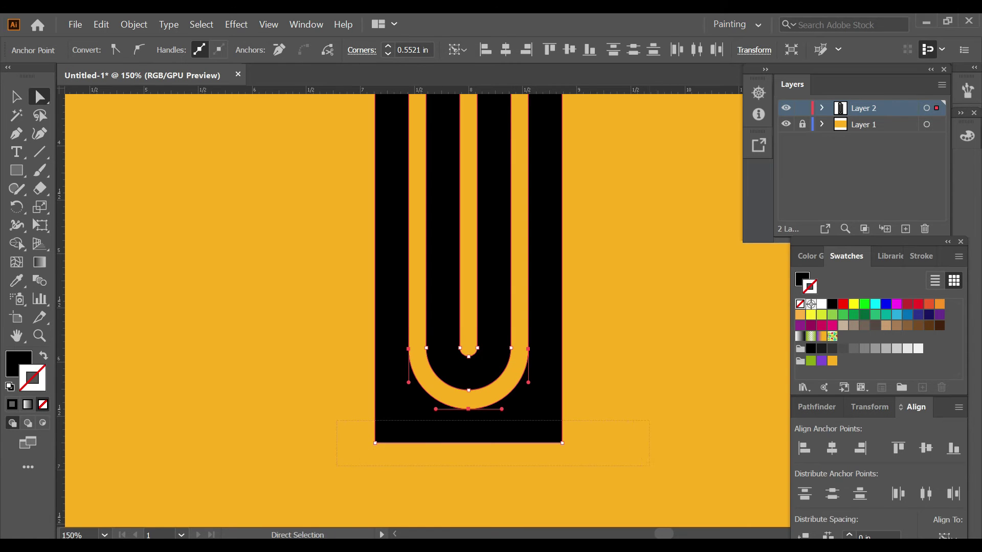
pyautogui.moveTo(557, 437); pyautogui.dragTo(526, 302)
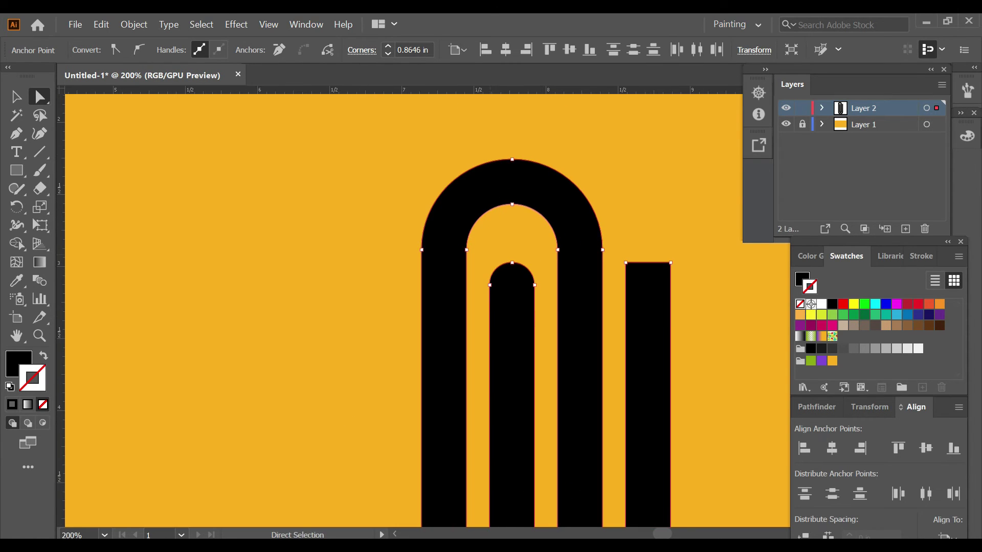
pyautogui.moveTo(499, 288)
pyautogui.mouseDown()
pyautogui.moveTo(537, 289)
pyautogui.moveTo(512, 249)
pyautogui.mouseUp()
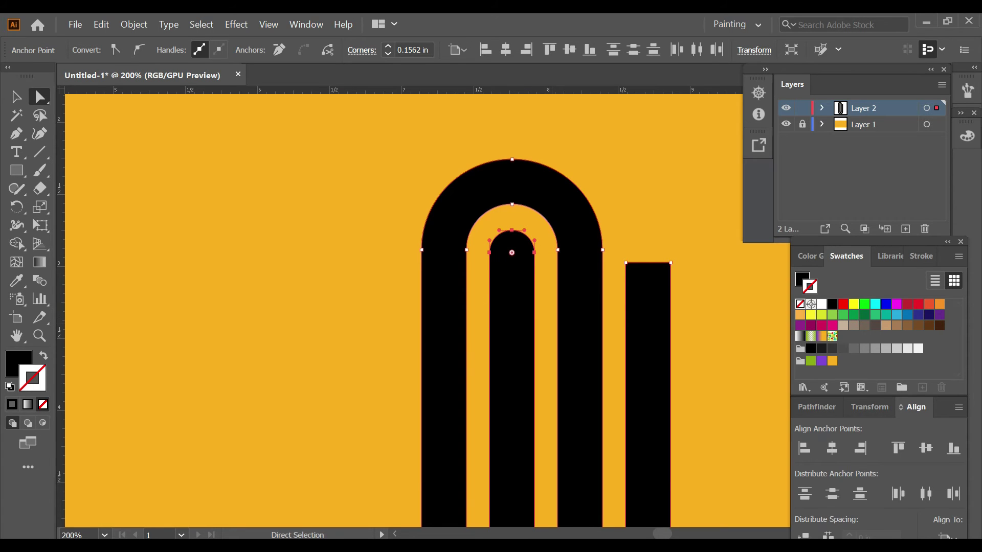
pyautogui.hotkey('ctrl', '0')
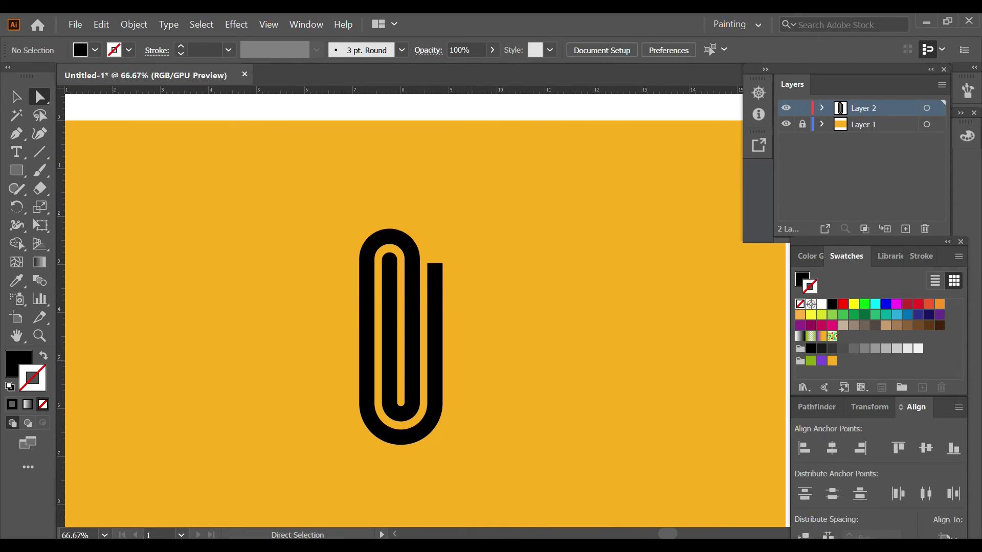
# Draw an unfilled horizontal cutting line across the paperclip's right leg.
pyautogui.press('alt')
pyautogui.scroll(1, 446, 357)
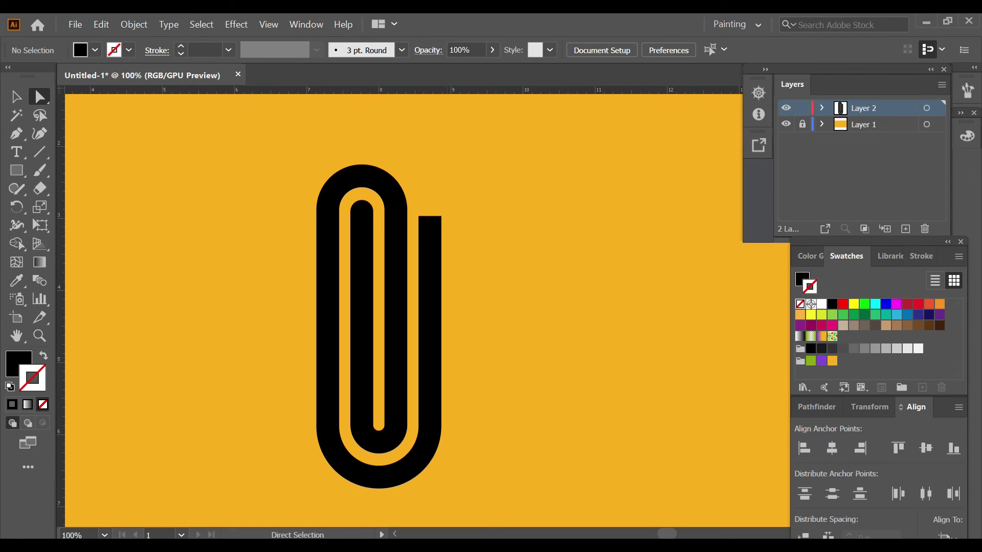
pyautogui.press('p')
pyautogui.press('x')
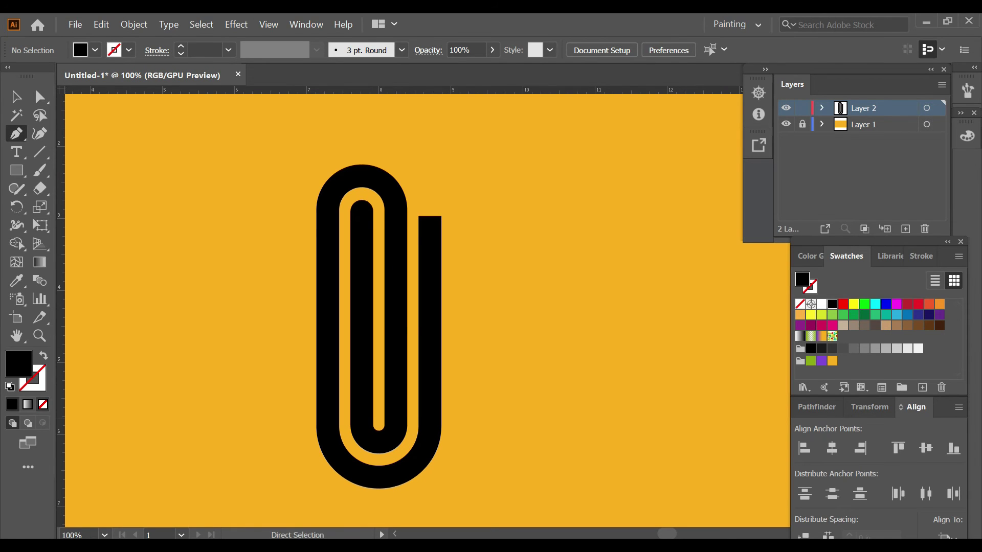
pyautogui.press('/')
pyautogui.scroll(1, 417, 300)
pyautogui.moveTo(413, 336); pyautogui.dragTo(469, 335)
pyautogui.hotkey('ctrl', 'shift', 'a')
pyautogui.press('v')
# Split the right leg with Shape Builder and fill the upper piece black.
pyautogui.hotkey('ctrl', 'a')
pyautogui.hotkey('shift', 'm')
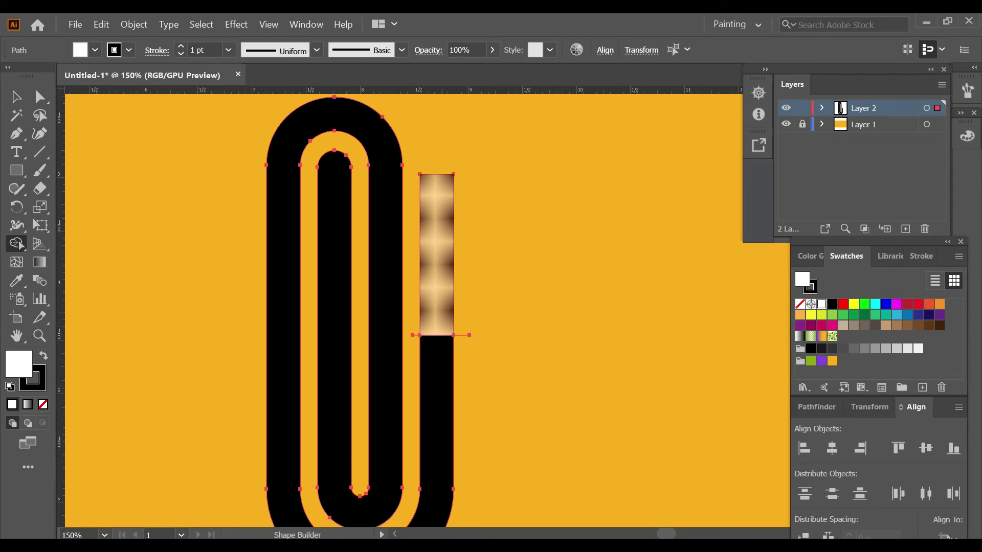
pyautogui.press('/')
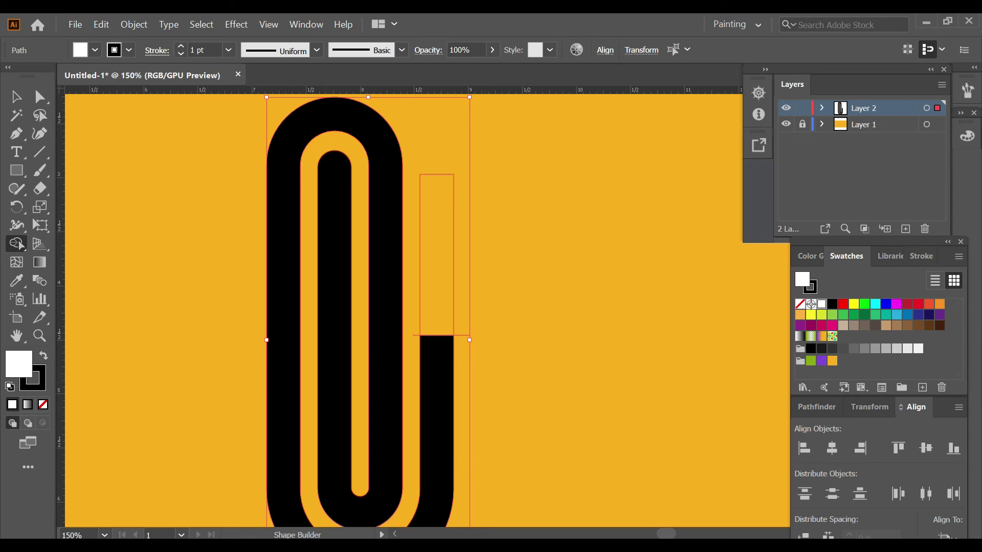
pyautogui.hotkey('ctrl', 'shift', 'a')
pyautogui.press('v')
pyautogui.click(453, 228)
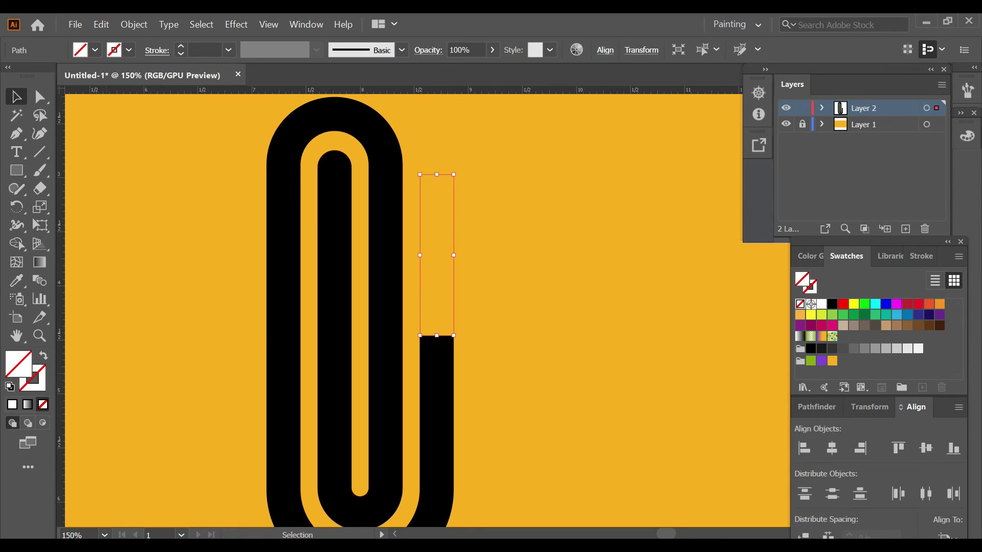
pyautogui.press('i')
# Nudge the upper piece up to open a small gap.
pyautogui.click(335, 307)
pyautogui.press('v')
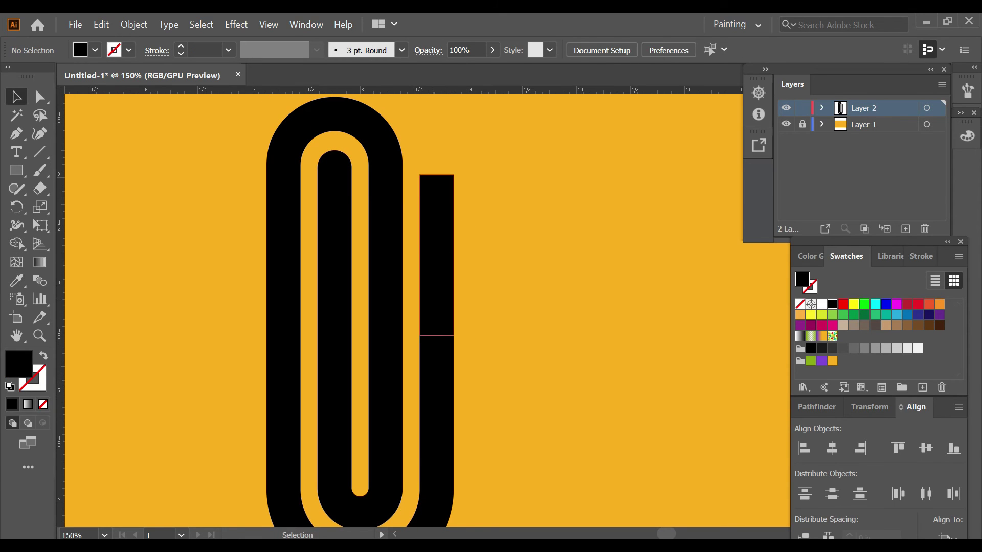
pyautogui.click(437, 256)
pyautogui.press('Up')
pyautogui.press('Up')
pyautogui.press('Up')
pyautogui.hotkey('ctrl', 'shift', 'a')
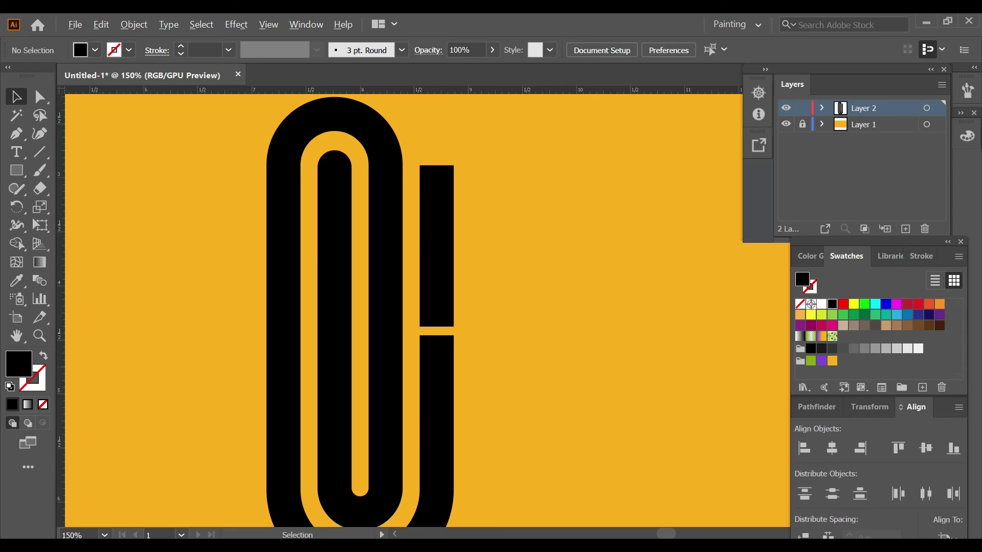
pyautogui.hotkey('ctrl', '-')
pyautogui.hotkey('ctrl', '-')
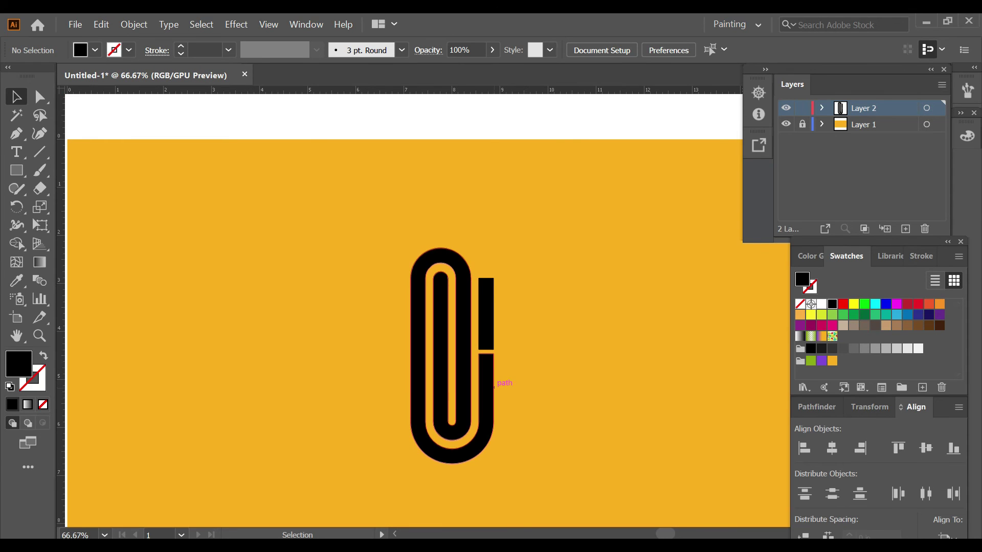
# Round the ends of both right-leg pieces with live corners.
pyautogui.scroll(1, 492, 366)
pyautogui.click(483, 358)
pyautogui.press('a')
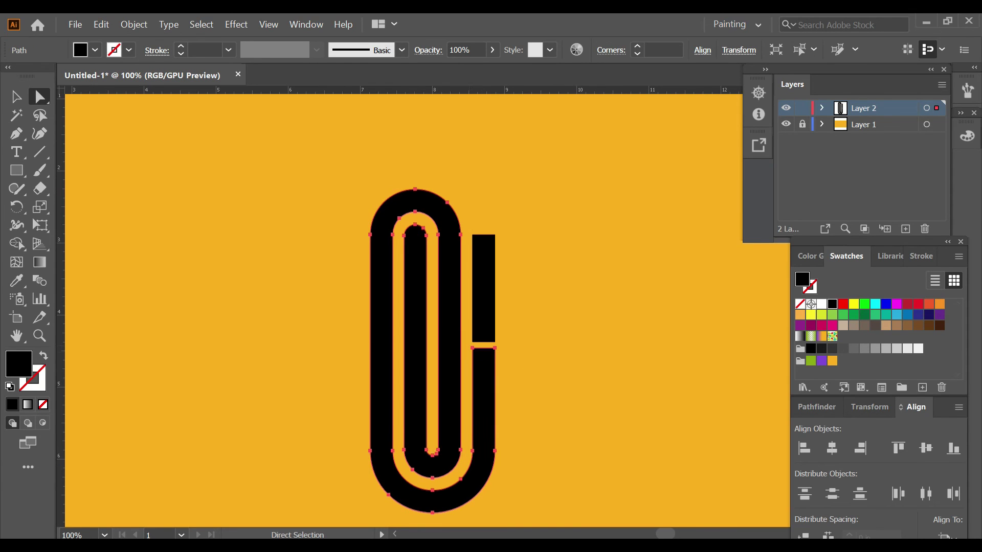
pyautogui.moveTo(465, 343); pyautogui.dragTo(500, 359)
pyautogui.click(484, 287)
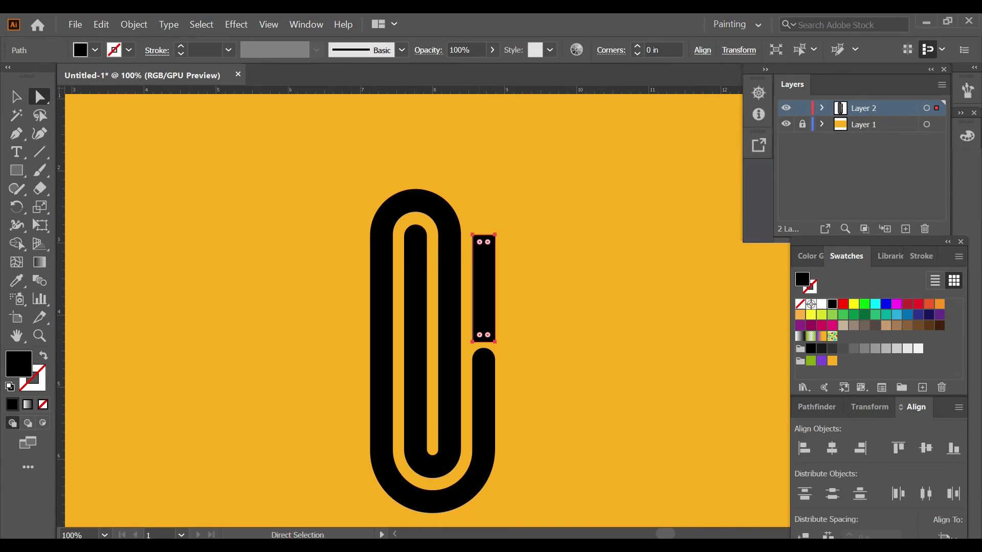
pyautogui.moveTo(480, 242); pyautogui.dragTo(493, 272)
pyautogui.hotkey('ctrl', 'shift', 'a')
# Add a small black dot centred above the right leg and group all artwork.
pyautogui.scroll(2, 433, 358)
pyautogui.press('l')
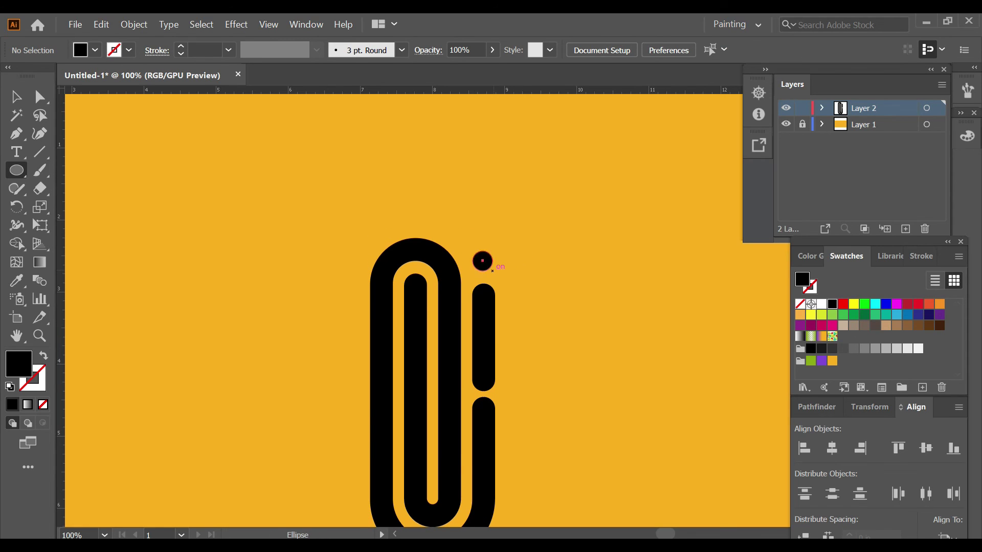
pyautogui.keyDown('alt'); pyautogui.scroll(2, 521, 309); pyautogui.keyUp('alt')
pyautogui.press('v')
pyautogui.click(443, 214)
pyautogui.moveTo(444, 213); pyautogui.dragTo(448, 213)
pyautogui.hotkey('ctrl', 'shift', 'a')
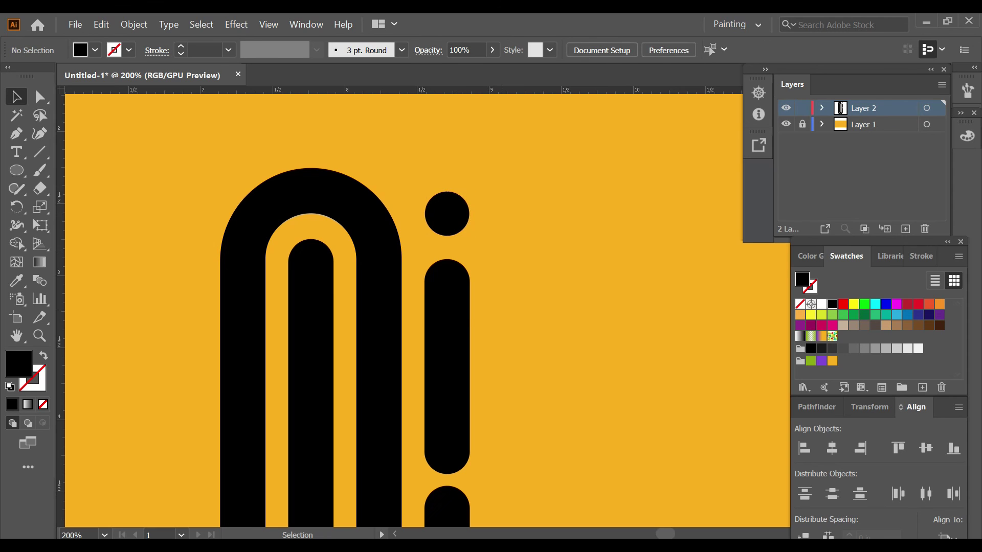
pyautogui.keyDown('alt'); pyautogui.scroll(-3, 502, 312); pyautogui.keyUp('alt')
pyautogui.hotkey('ctrl', 'a')
pyautogui.hotkey('ctrl', 'g')
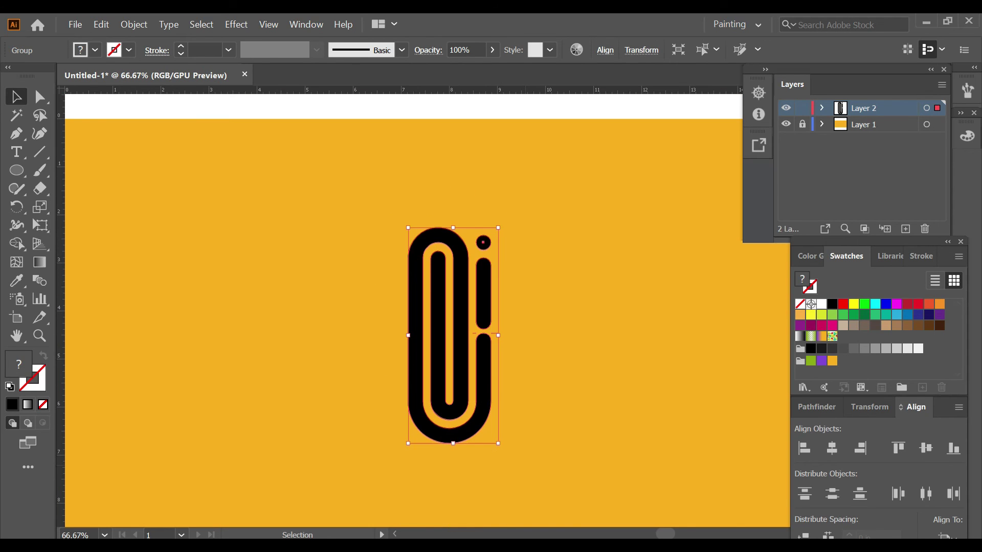
# Centre the paperclip horizontally on the artboard and enlarge it proportionally.
pyautogui.keyDown('alt'); pyautogui.scroll(-2, 527, 428); pyautogui.keyUp('alt')
pyautogui.scroll(-2, 487, 399)
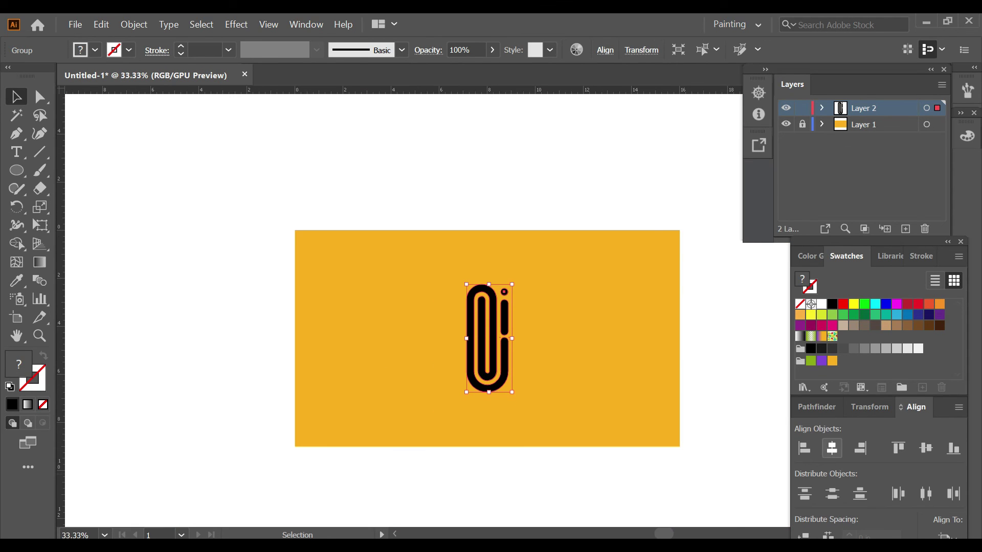
pyautogui.click(832, 449)
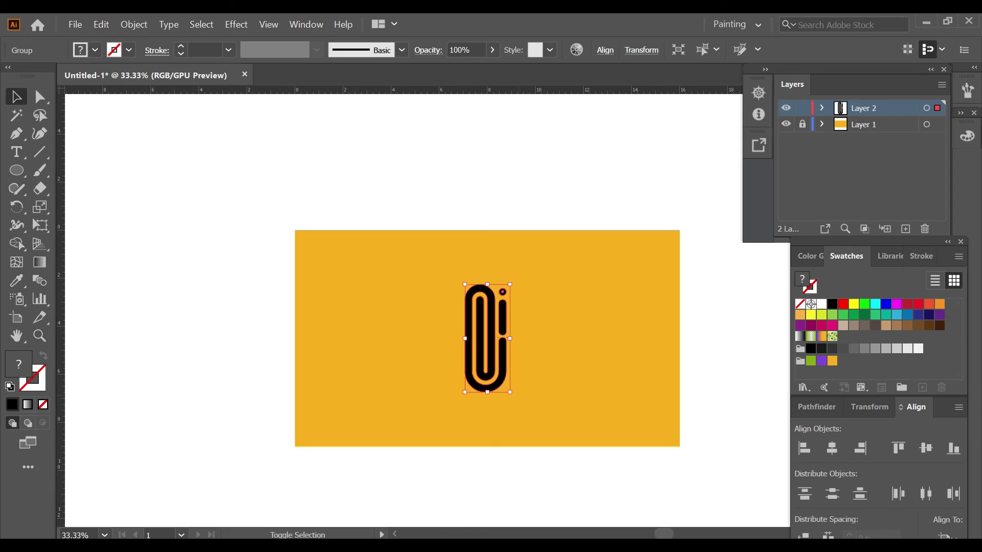
pyautogui.moveTo(510, 338)
pyautogui.mouseDown()
pyautogui.moveTo(518, 338)
pyautogui.moveTo(500, 430)
pyautogui.moveTo(478, 430)
pyautogui.mouseUp()
# Deselect the diagonally tilted paperclip and zoom in to check the icon.
pyautogui.hotkey('ctrl', 'shift', 'a')
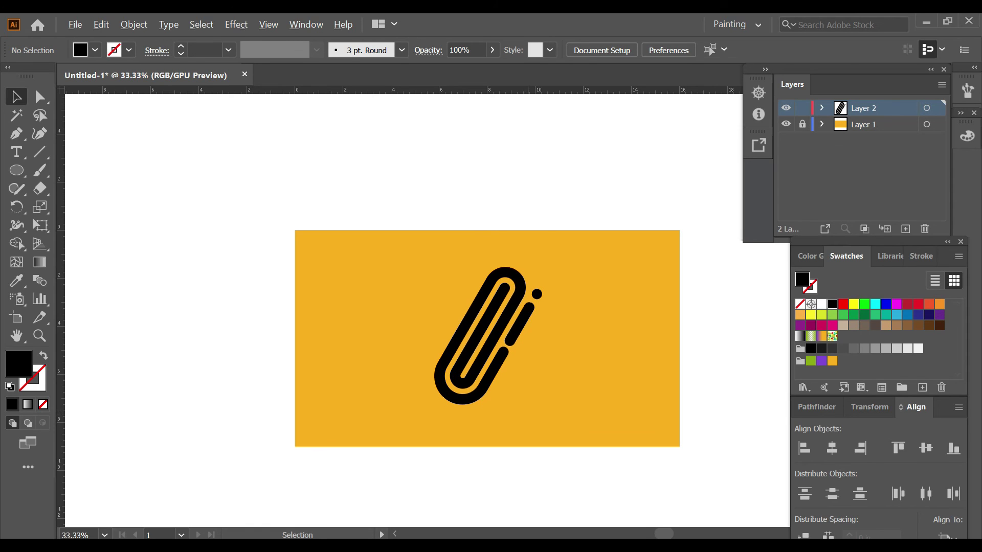
pyautogui.hotkey('ctrl', '=')
pyautogui.hscroll(1, 409, 302)
pyautogui.hscroll(3, 409, 302)
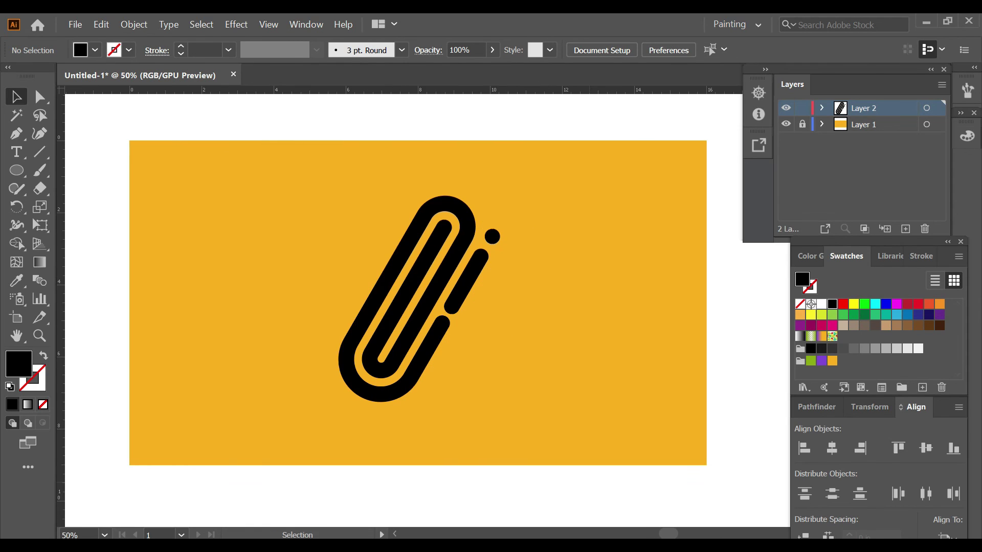